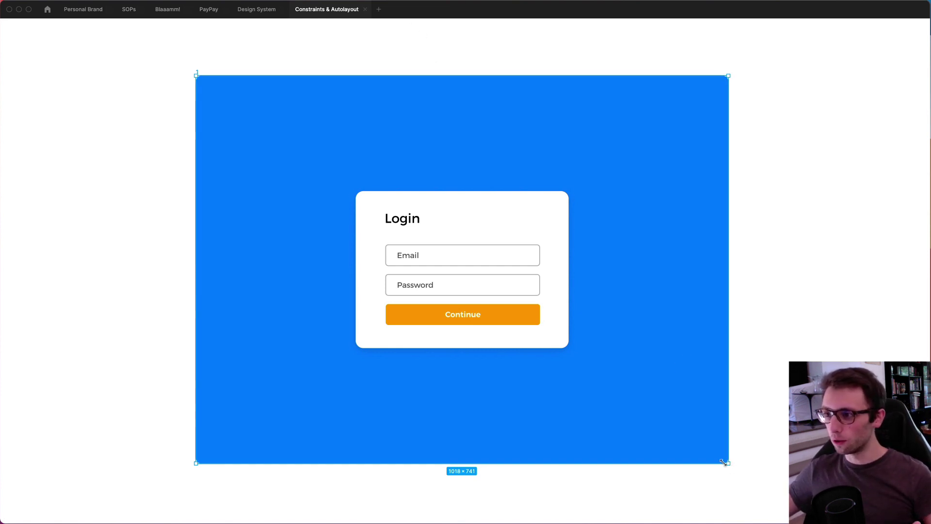
Resize the blue login frame to 1003 × 746 so the card re-centres, then restore the interface panels
left_click_drag(728, 463, 722, 463)
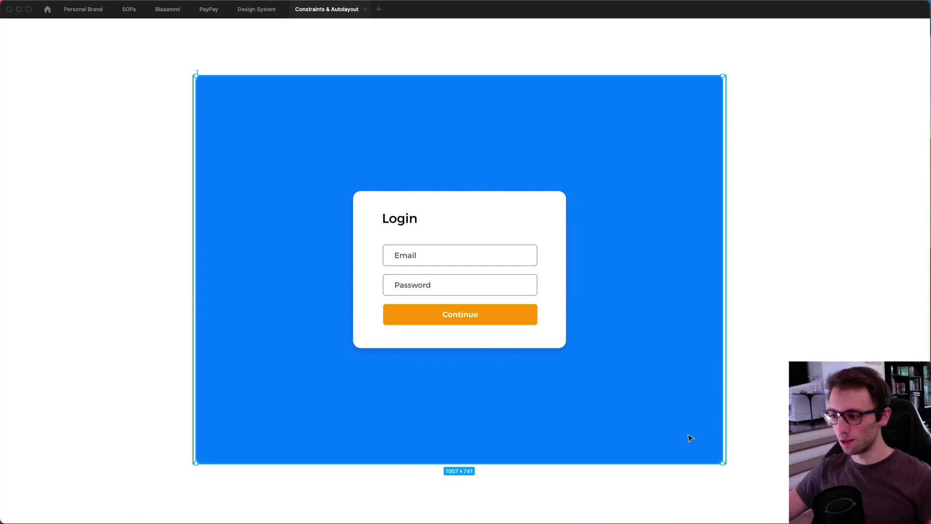
left_click_drag(722, 463, 720, 424)
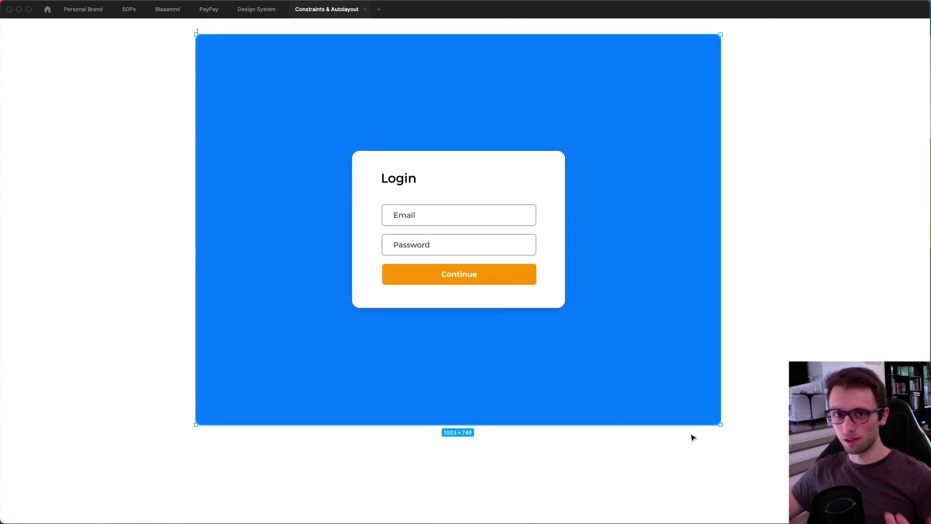
scroll(693, 438, "up", 3)
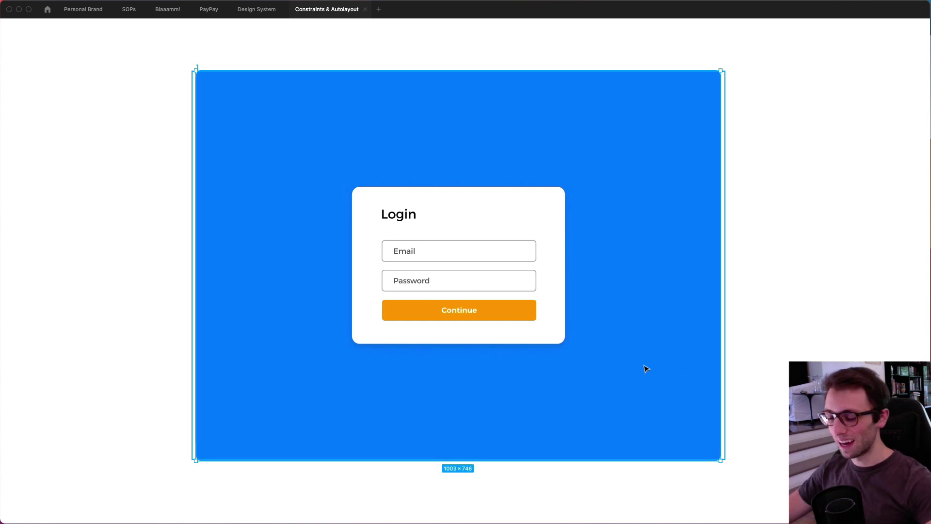
key("super+backslash")
Deselect the frame and scroll down the course page to the Free Source Files grid
left_click(746, 291)
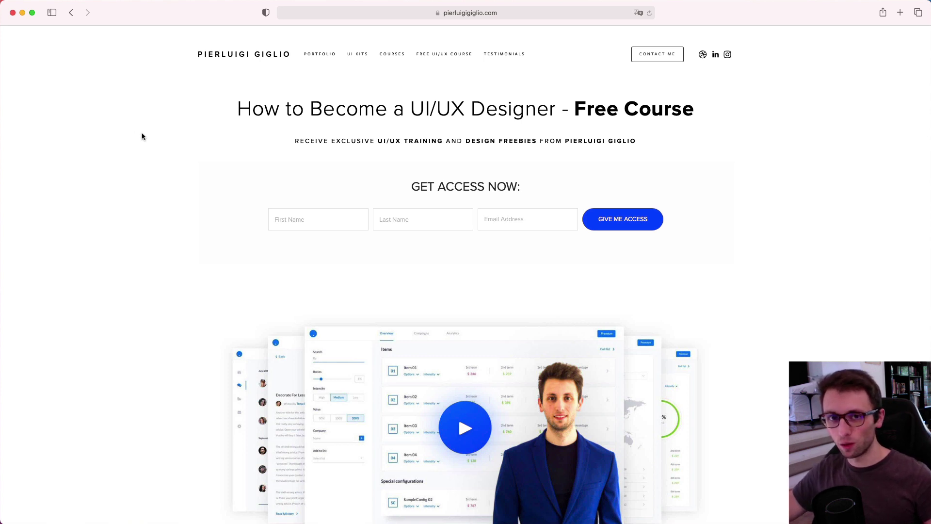
scroll(142, 137, "down", 2)
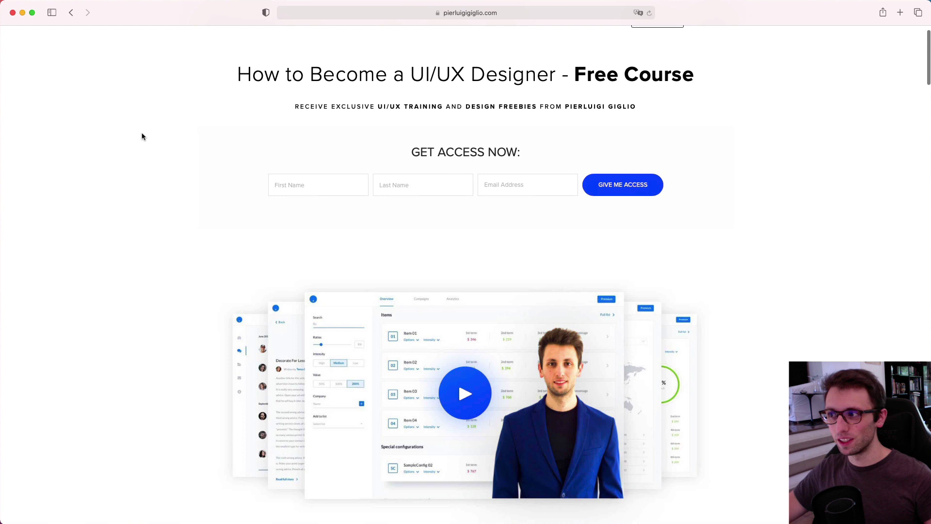
scroll(142, 136, "down", 10)
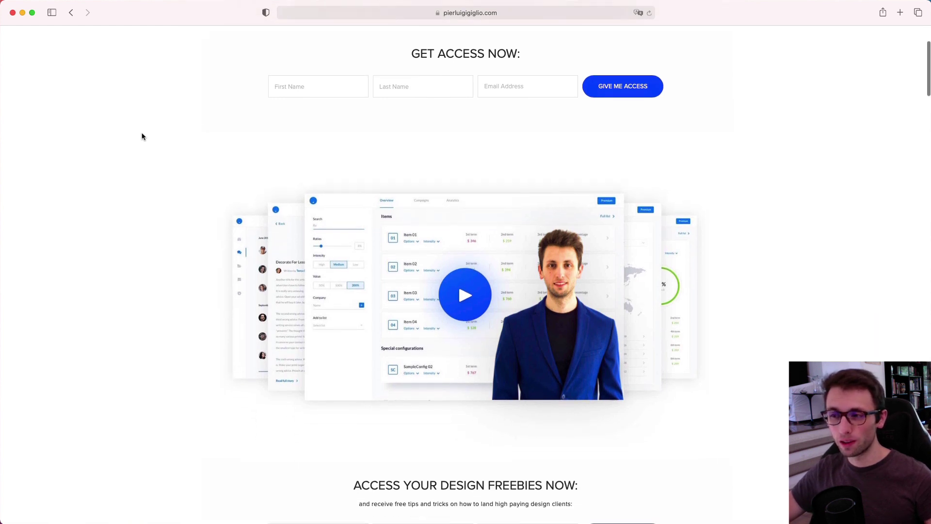
scroll(142, 136, "down", 5)
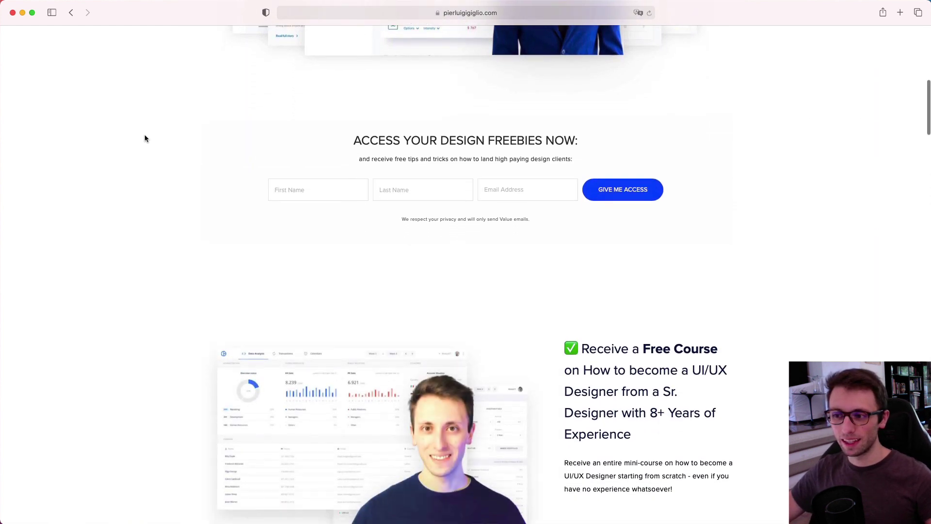
scroll(169, 140, "down", 6)
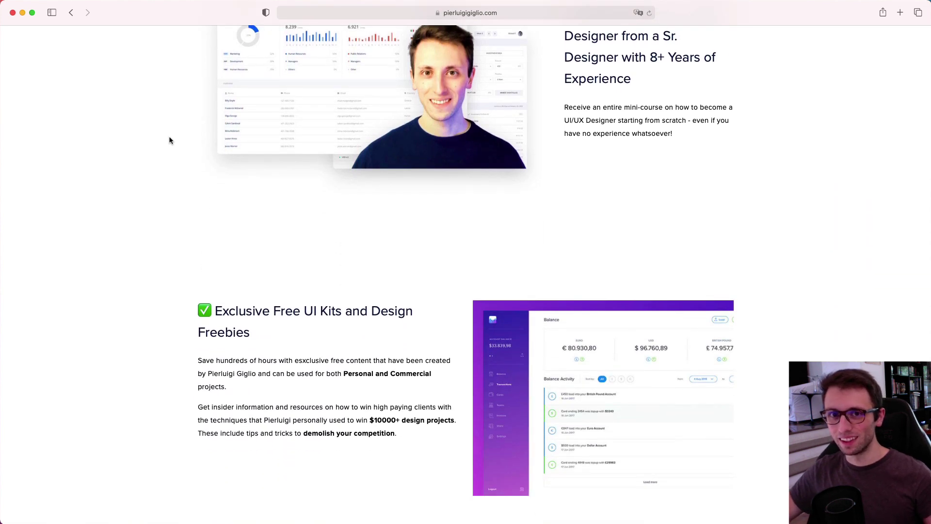
scroll(169, 140, "down", 8)
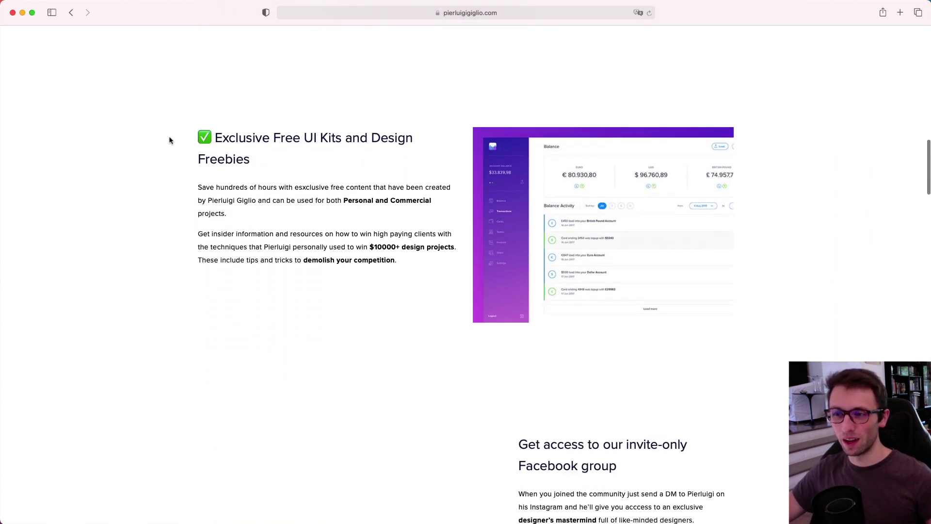
scroll(169, 140, "down", 14)
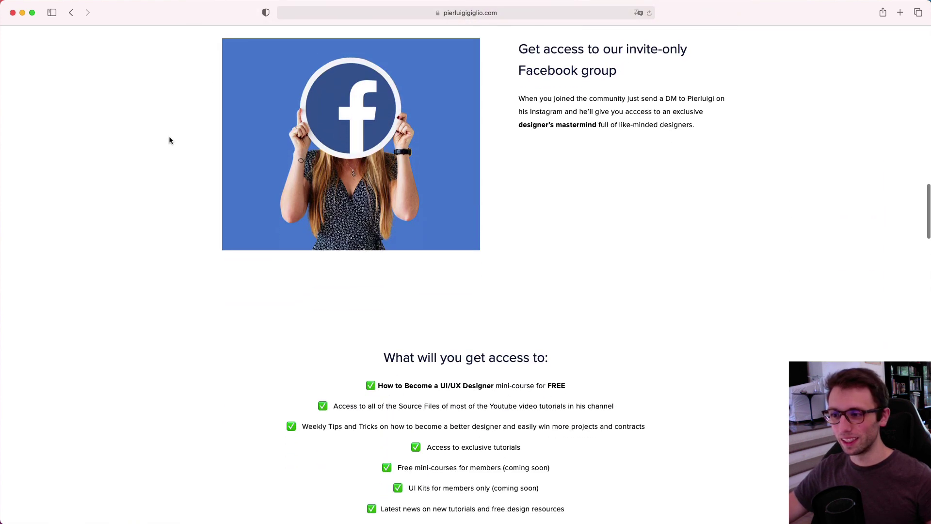
scroll(169, 140, "down", 9)
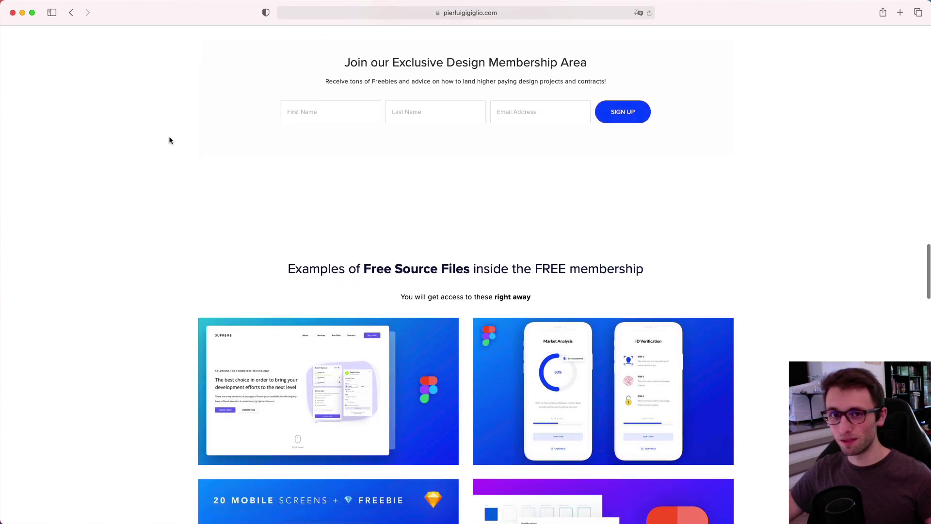
scroll(169, 140, "down", 6)
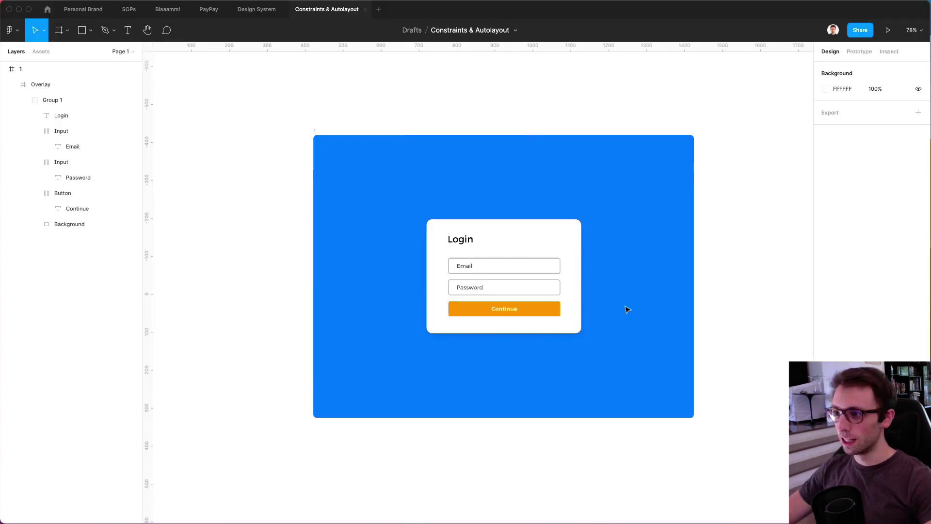
scroll(626, 307, "right", 2)
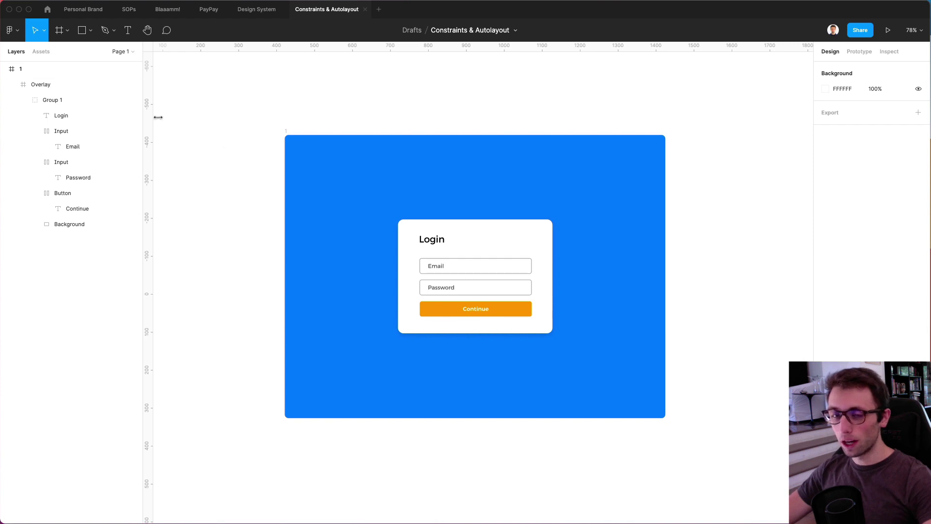
Draw a new frame beside the login frame and name it 1
key("f")
scroll(270, 156, "right", 2)
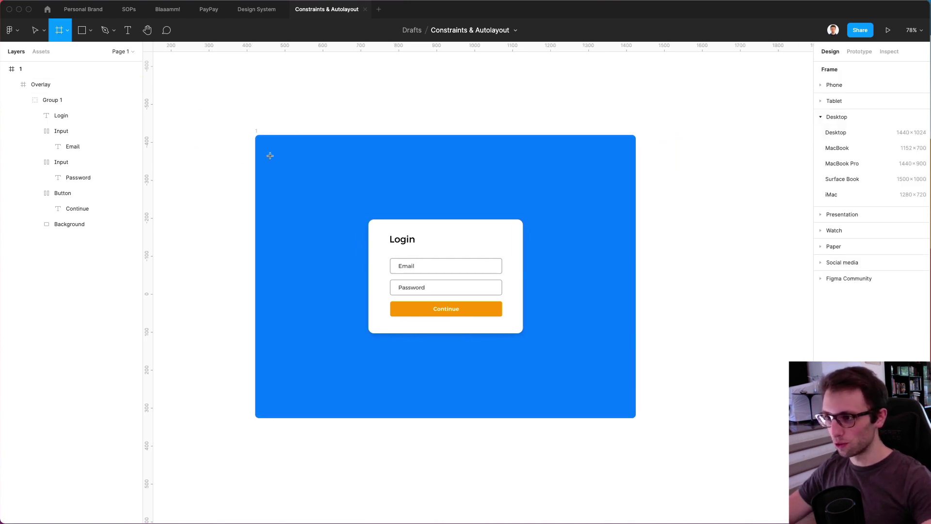
scroll(270, 156, "right", 5)
left_click_drag(557, 135, 745, 417)
scroll(732, 399, "right", 4)
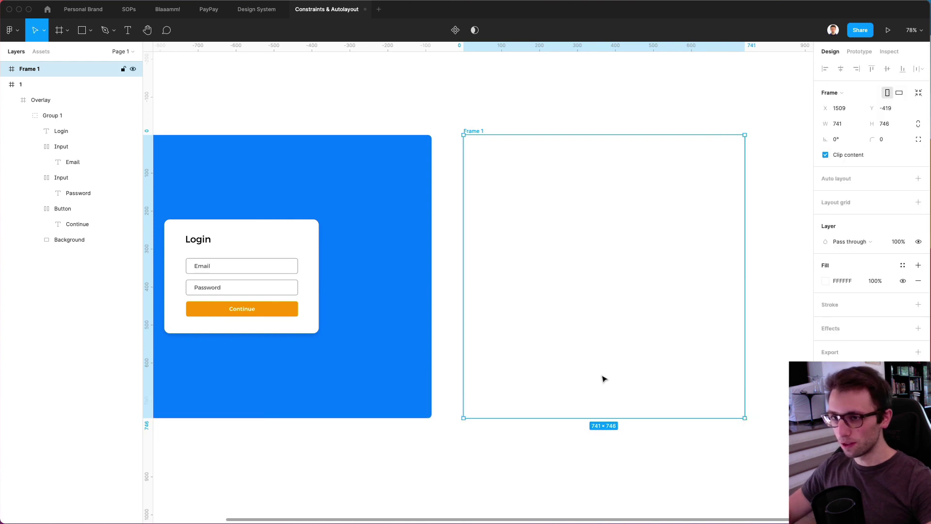
key("super+r")
type("1")
key("Return")
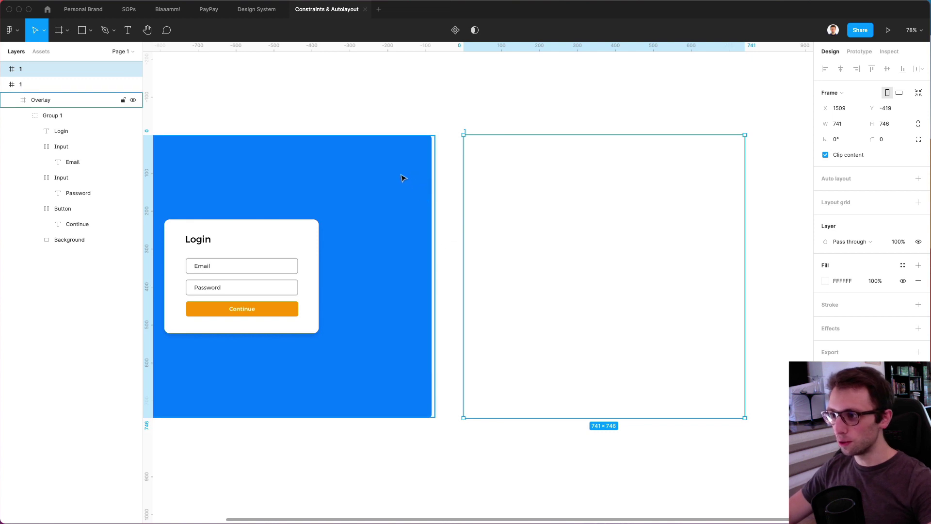
Give frame 1 the original's 3784FB blue fill and widen it to 909 × 746
key("i")
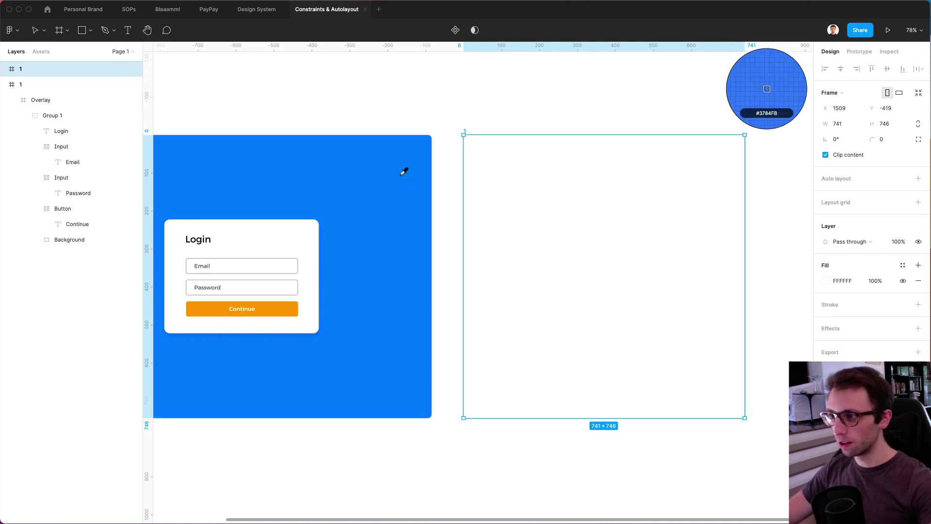
left_click(404, 173)
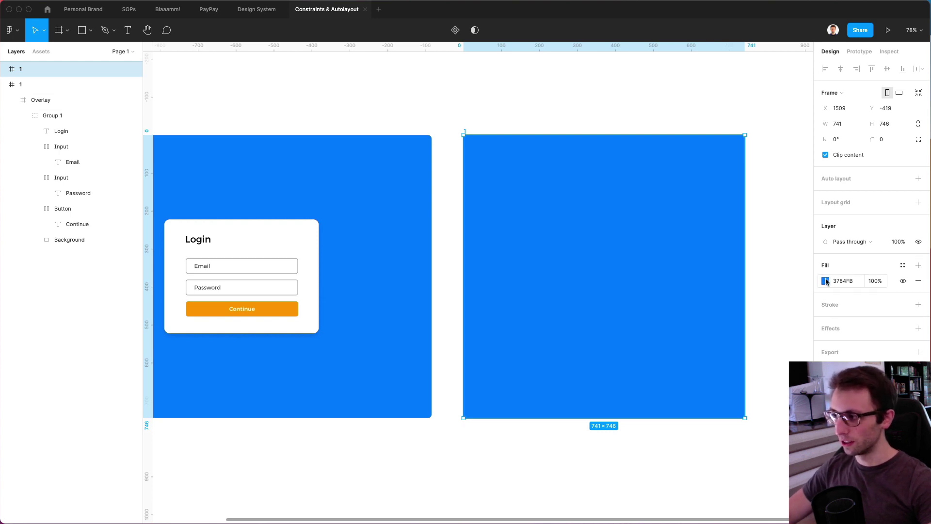
scroll(570, 213, "down", 2)
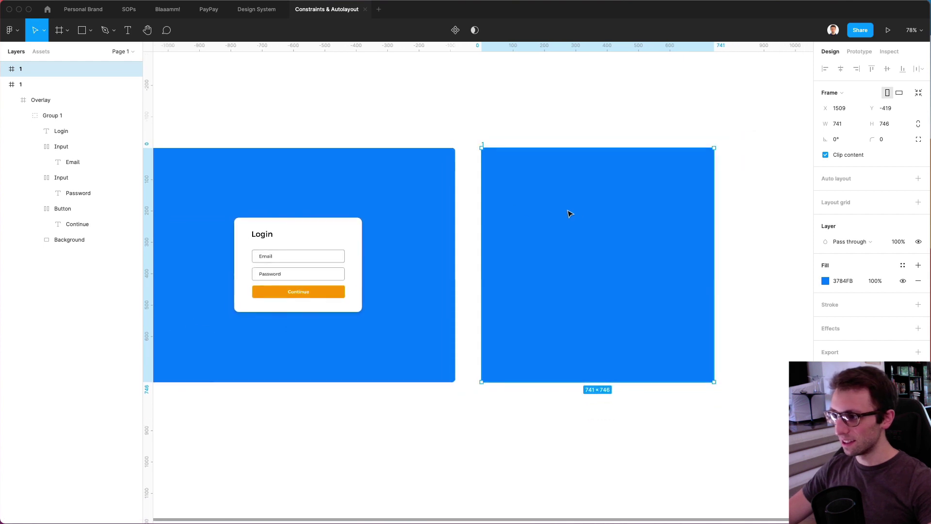
left_click_drag(715, 246, 766, 249)
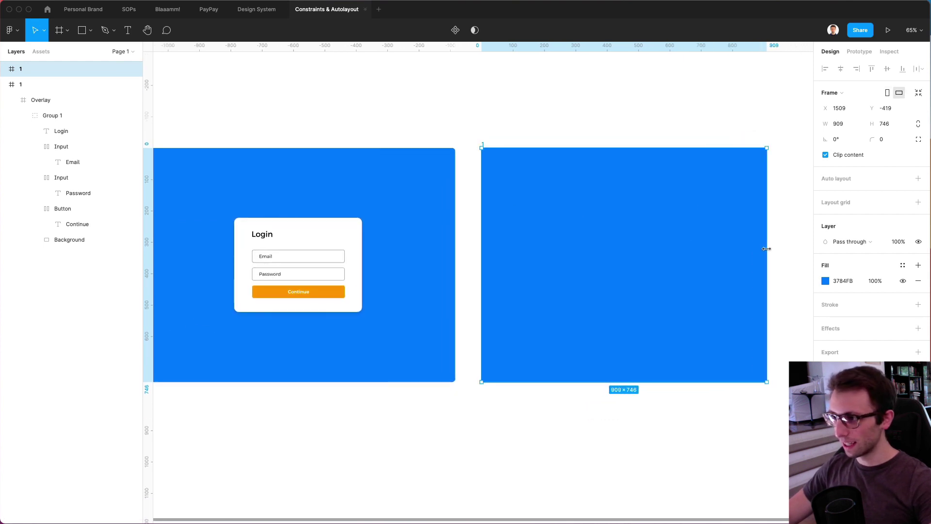
left_click(566, 99)
left_click(502, 167)
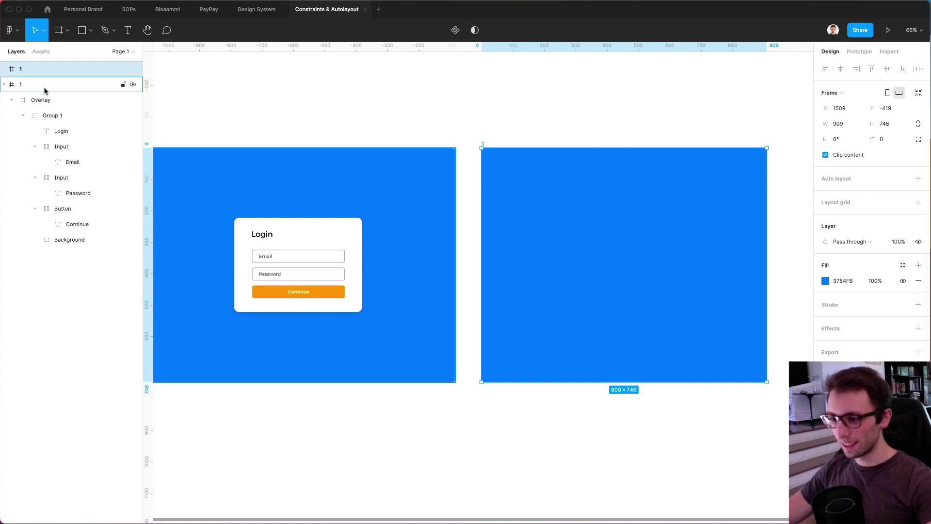
Draw a frame inside frame 1, stretch it to 909 × 746 at 0, 0, and paste the 3784FB fill
key("f")
mouse_move(489, 153)
left_mouse_down()
mouse_move(707, 353)
mouse_move(740, 362)
left_mouse_up()
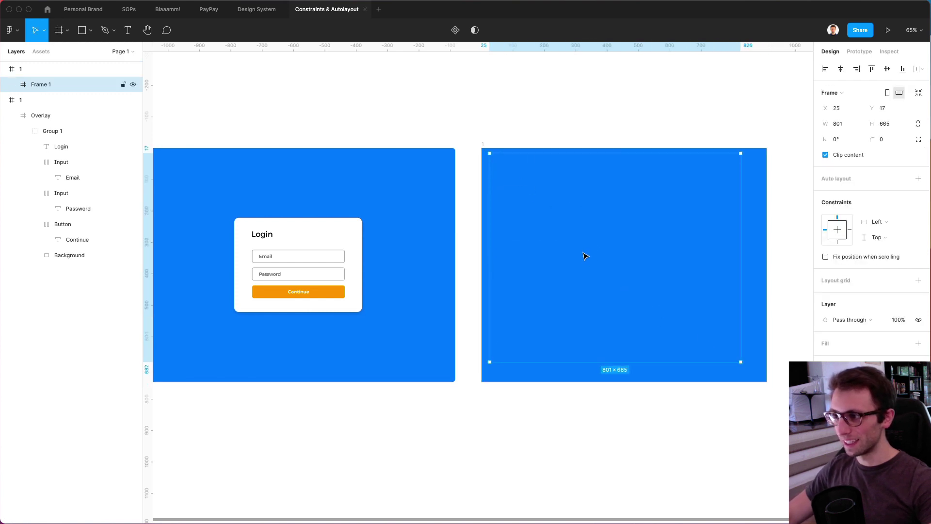
mouse_move(586, 256)
left_mouse_down()
mouse_move(576, 253)
mouse_move(582, 246)
left_mouse_up()
scroll(678, 301, "right", 1)
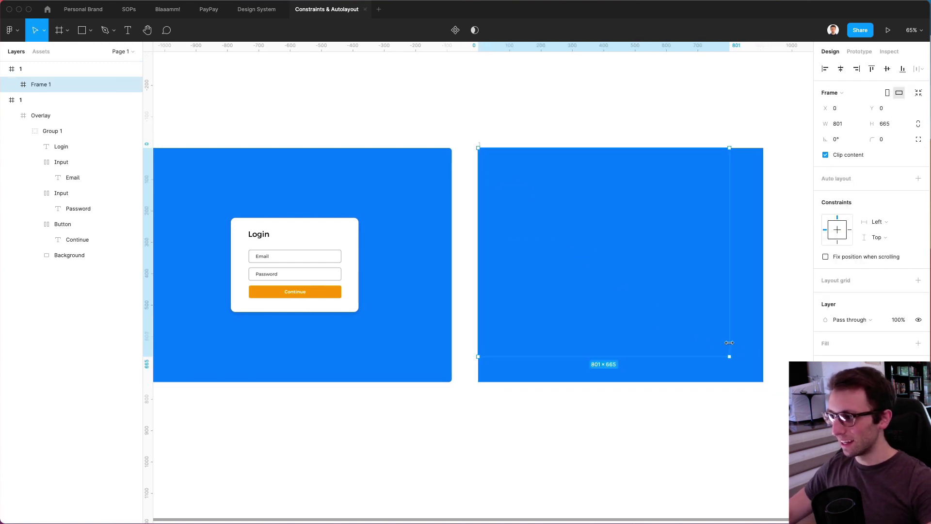
left_click_drag(730, 355, 763, 380)
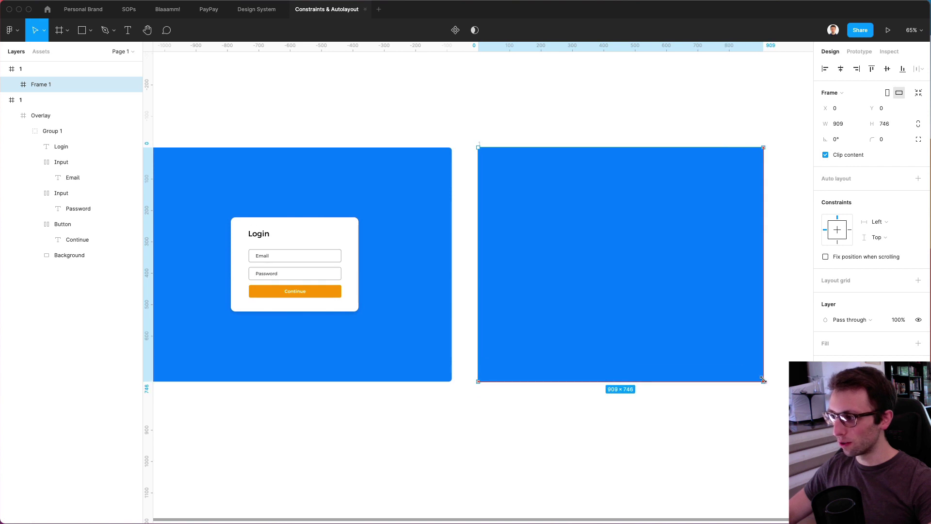
scroll(690, 253, "right", 1)
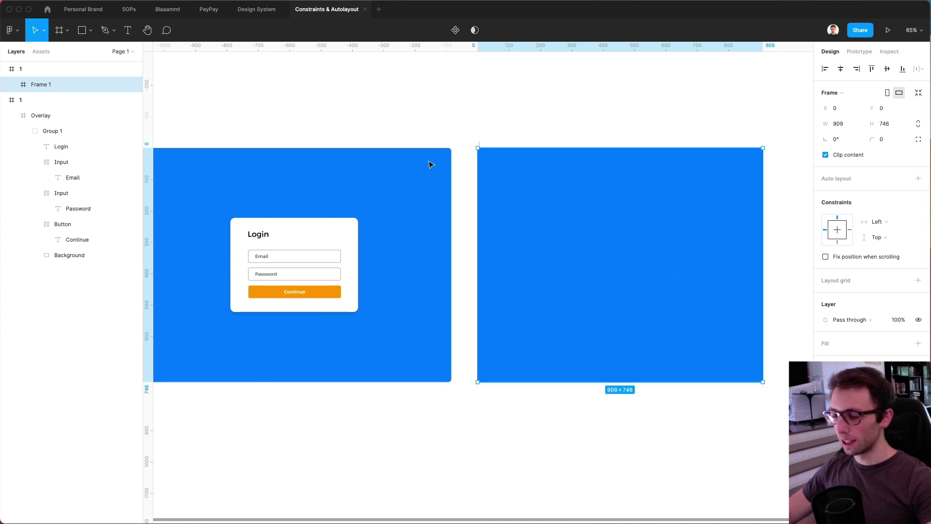
key("ctrl+alt+v")
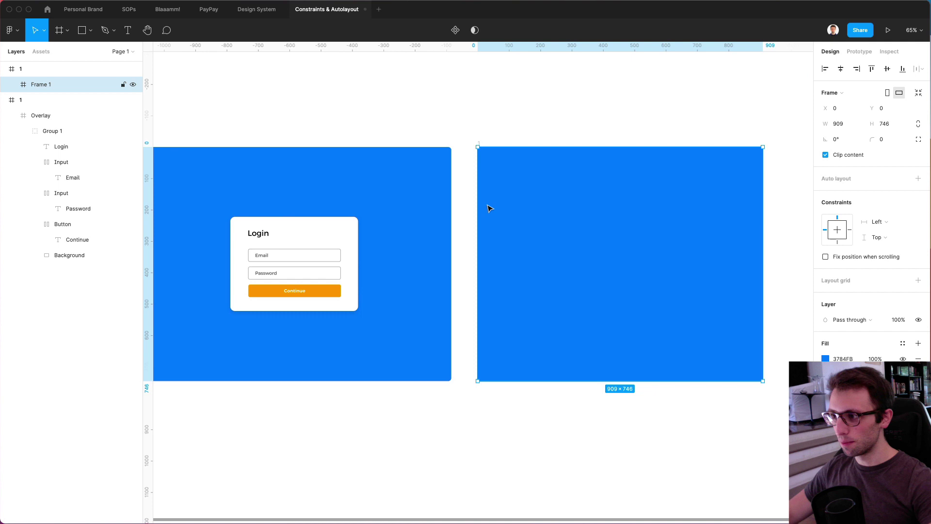
scroll(481, 217, "down", 1)
scroll(480, 213, "left", 1)
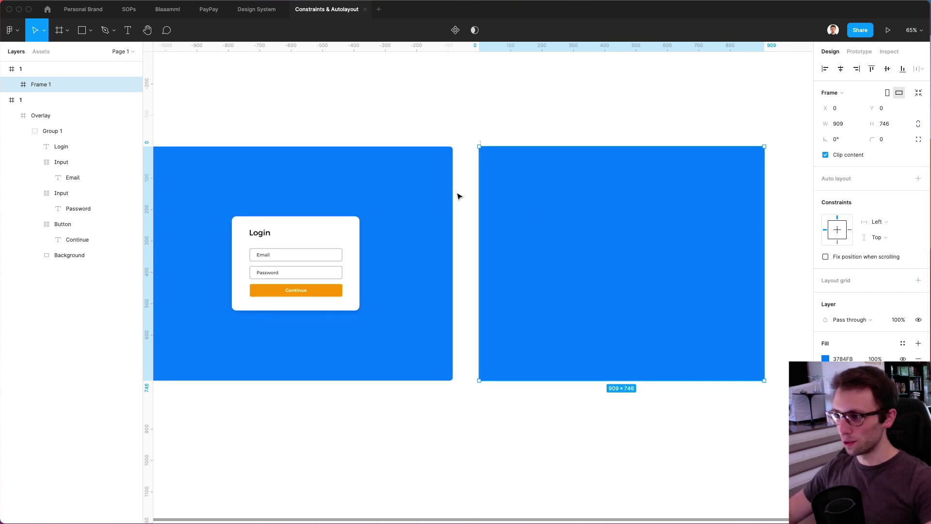
Rename the outer frame to 2 and remove its fill
left_click(20, 69)
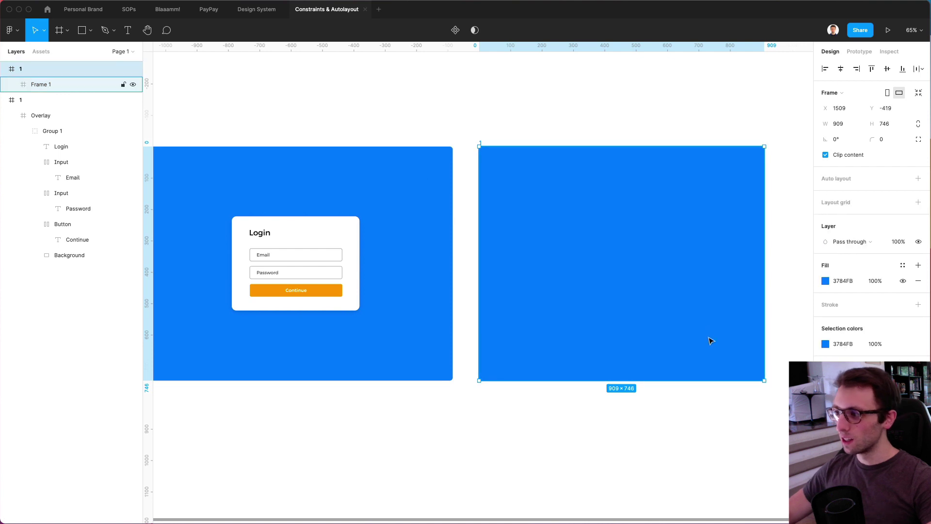
double_click(26, 73)
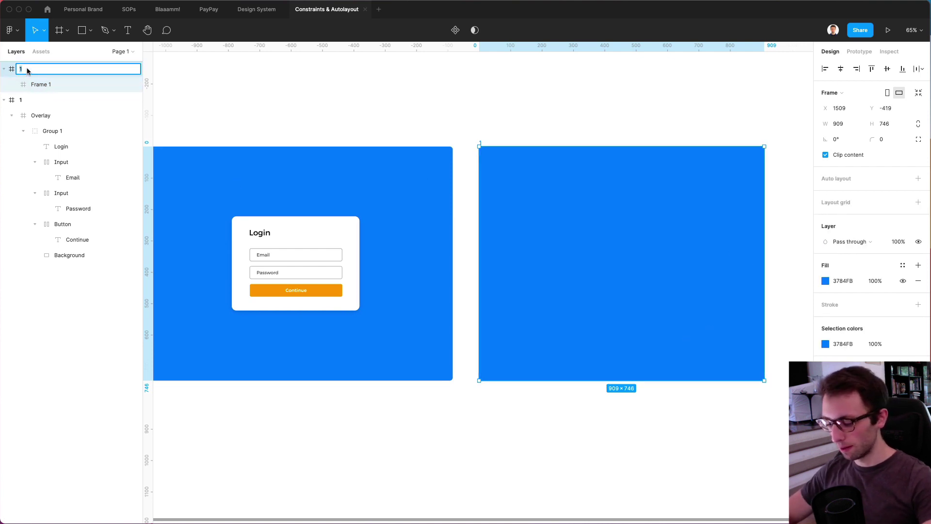
type("2")
key("Return")
scroll(368, 170, "left", 5)
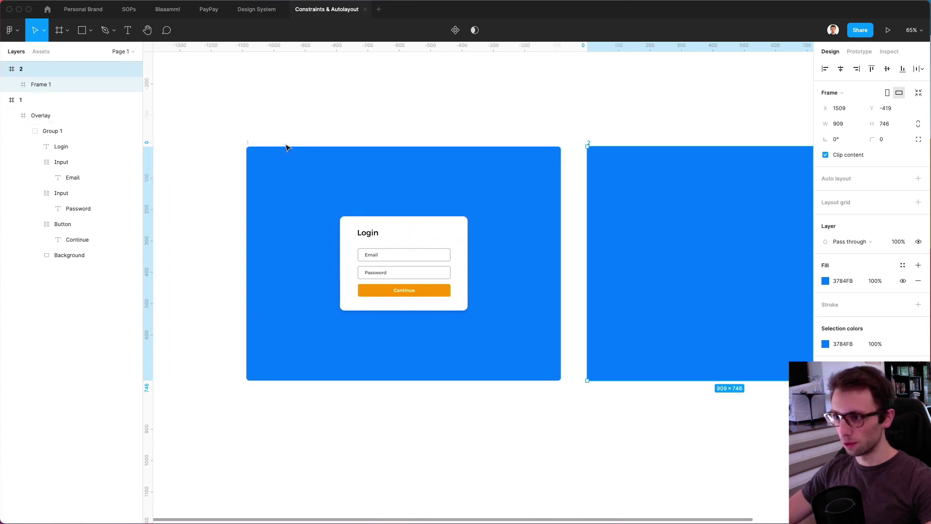
scroll(261, 145, "right", 8)
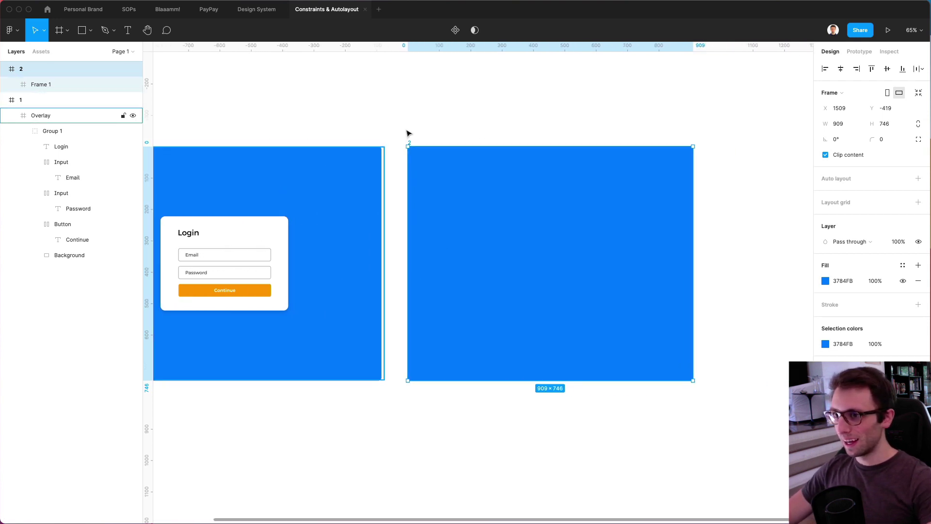
left_click(917, 282)
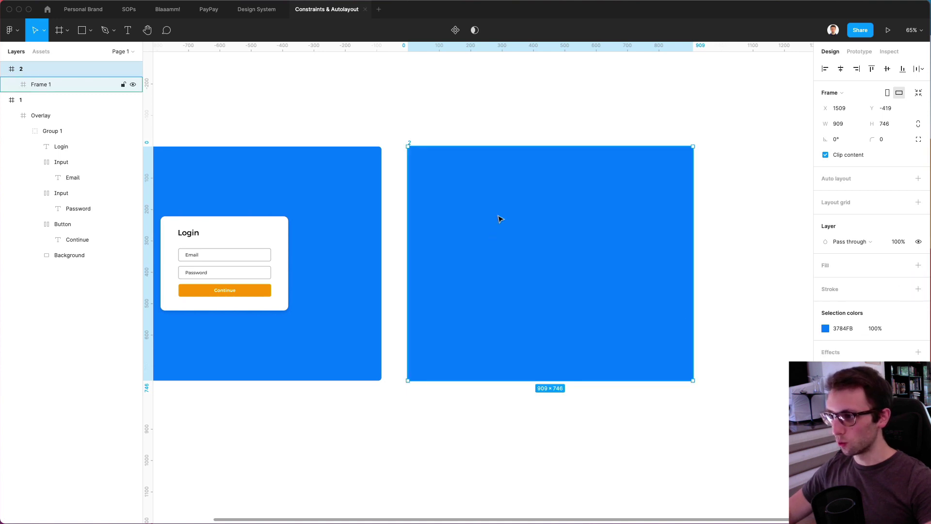
Rename the nested Frame 1 inside frame 2 to Overlay
left_click(480, 207)
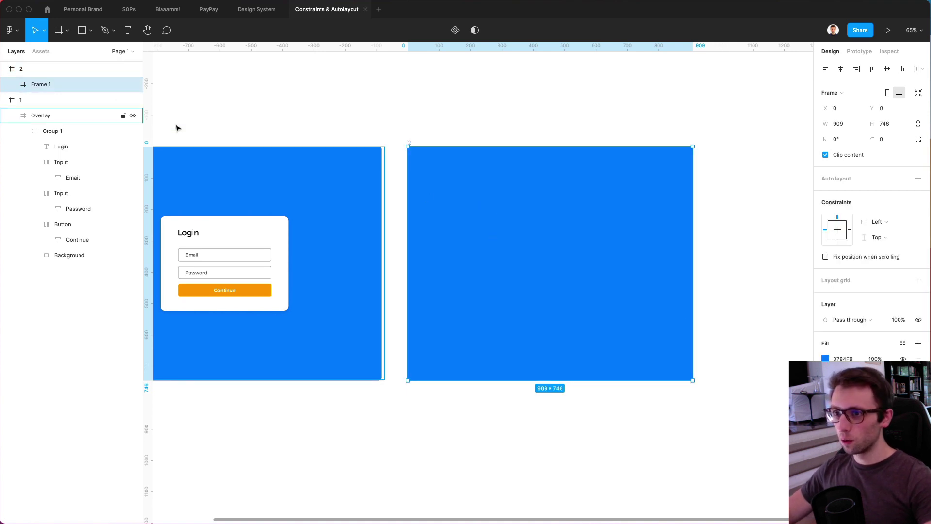
double_click(38, 85)
type("Overlay")
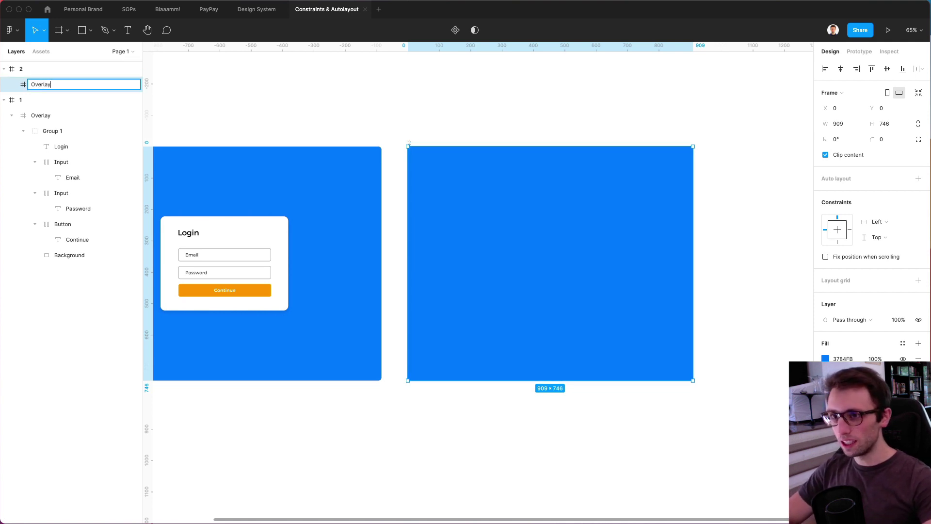
key("Return")
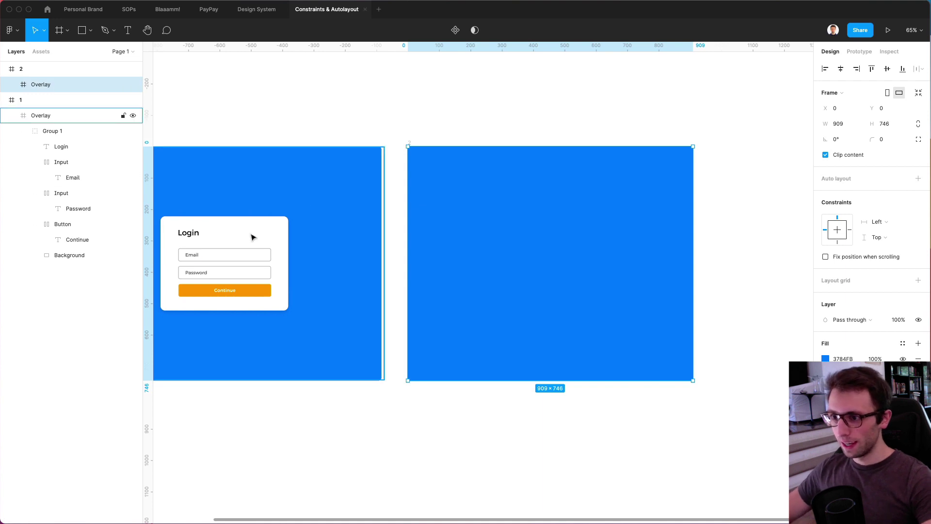
Paste a copy of the login card group from frame 1 into frame 2
left_click(225, 231)
left_click(224, 230)
scroll(223, 230, "left", 5)
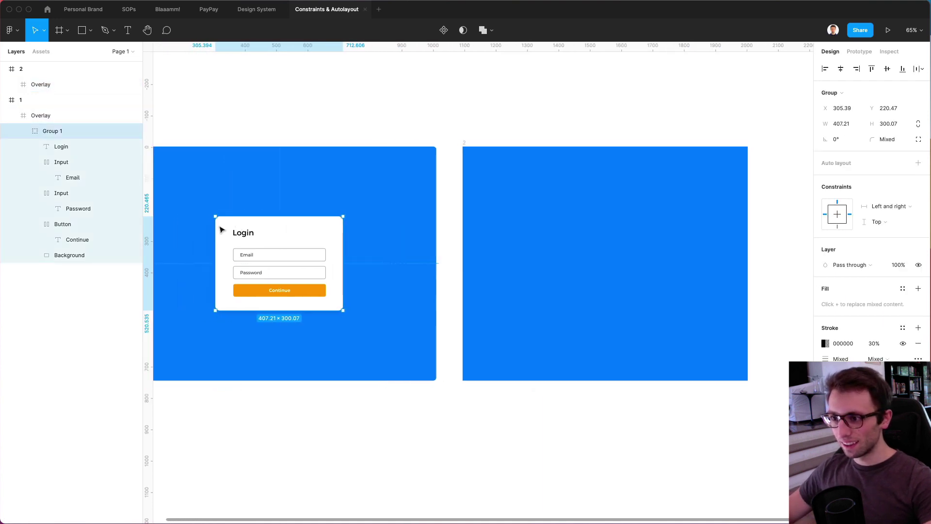
scroll(263, 213, "up", 3)
scroll(409, 208, "right", 8)
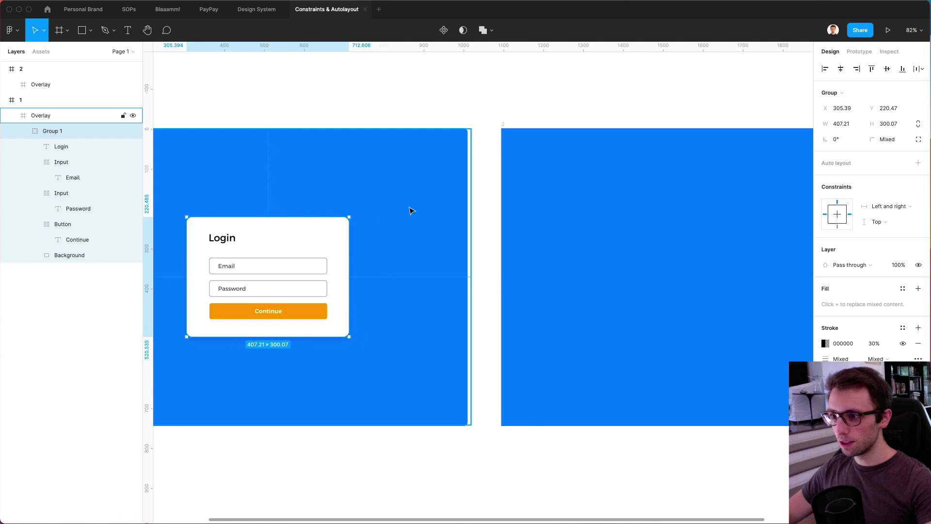
left_click(415, 125)
key("super+v")
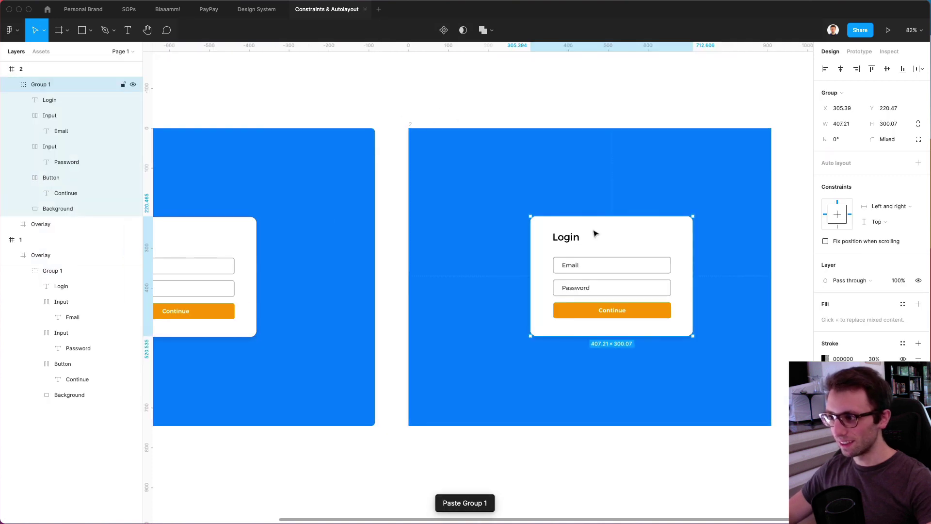
Move the pasted login card group into the Overlay frame and position it near the middle
left_click_drag(632, 258, 601, 254)
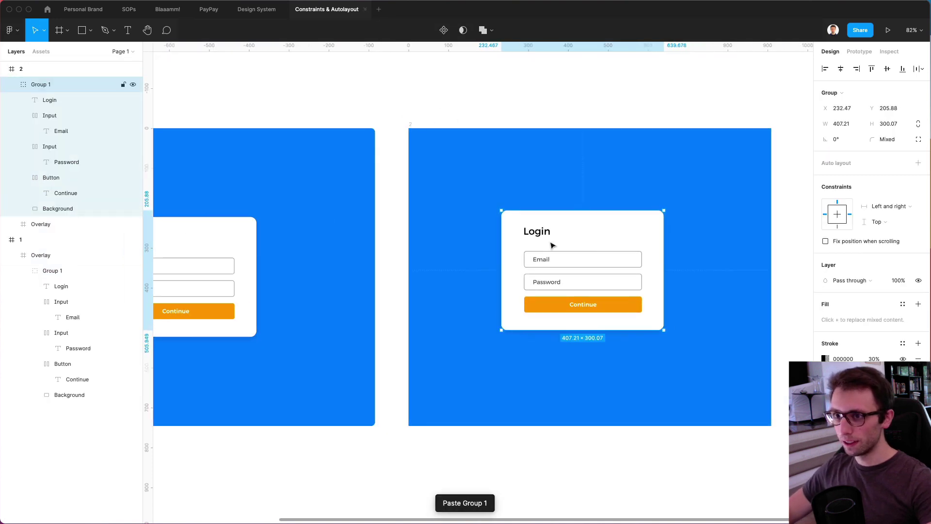
left_click_drag(54, 195, 52, 223)
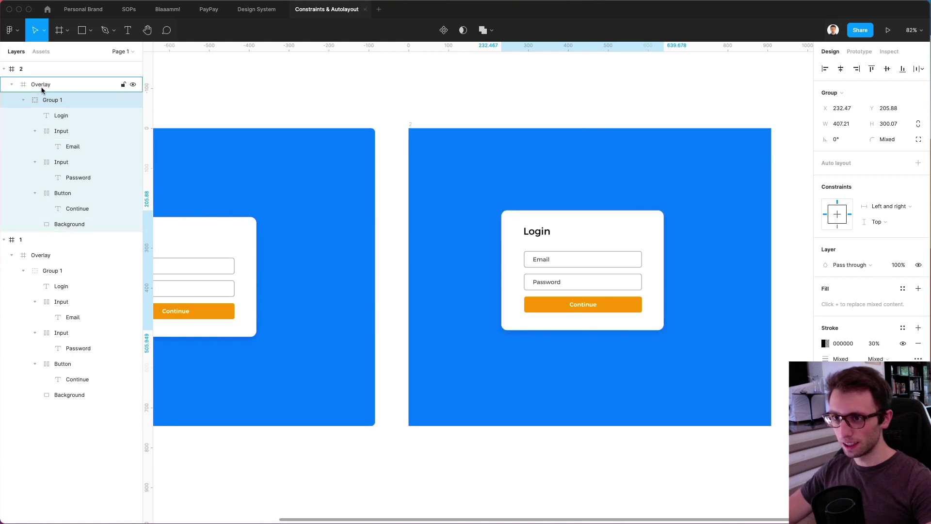
left_click_drag(565, 297, 574, 298)
left_click(64, 84)
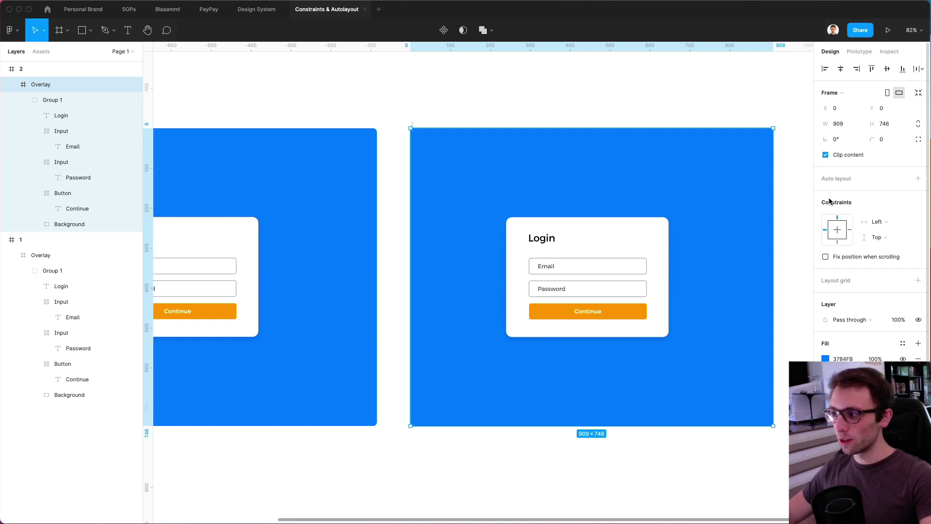
double_click(868, 3)
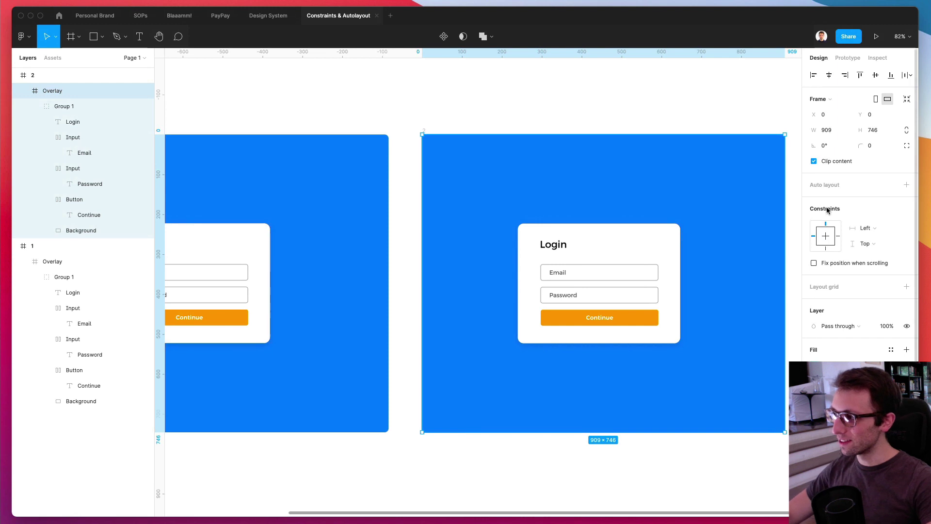
Align the login card group to the horizontal centre of the Overlay
left_click(866, 231)
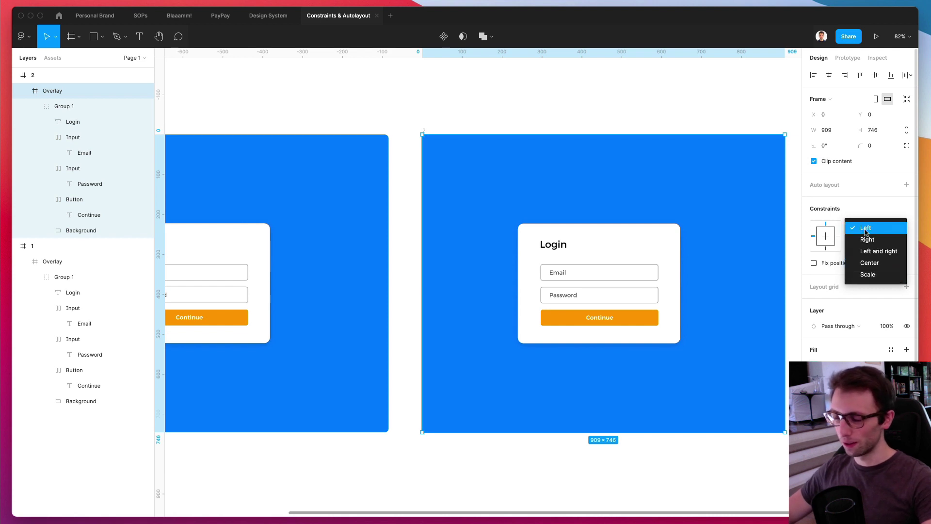
left_click(607, 227)
left_click(614, 241)
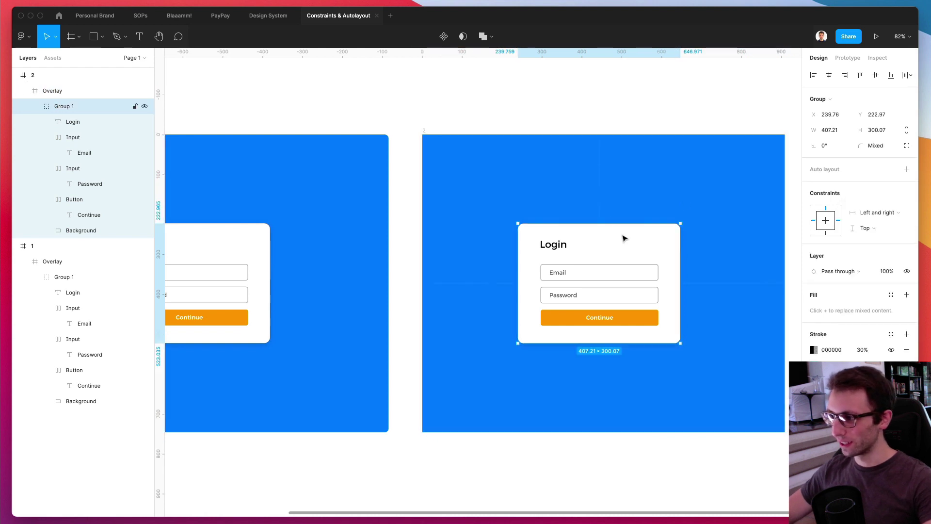
left_click(828, 75)
scroll(613, 202, "right", 3)
scroll(613, 202, "up", 5)
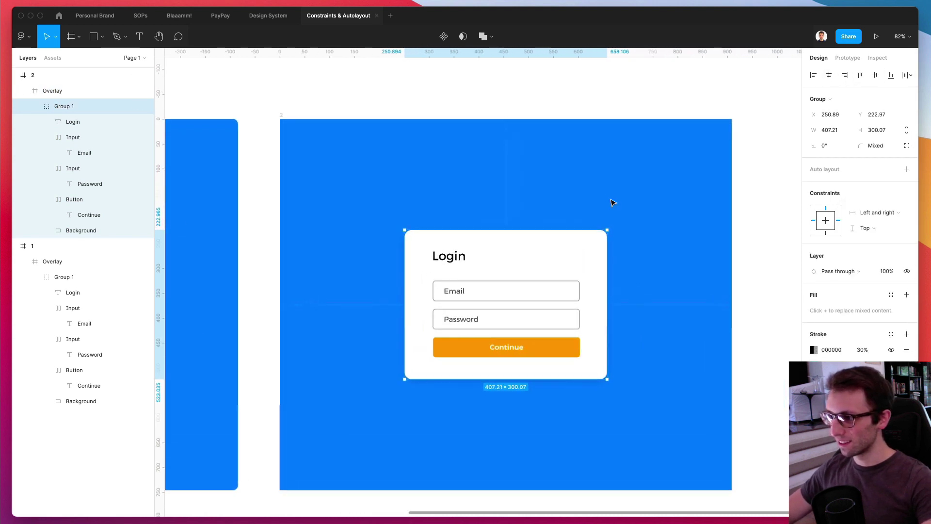
With the Overlay left-constrained, widen frame 2 to 1260 to test, then undo back to 909
left_click(106, 92)
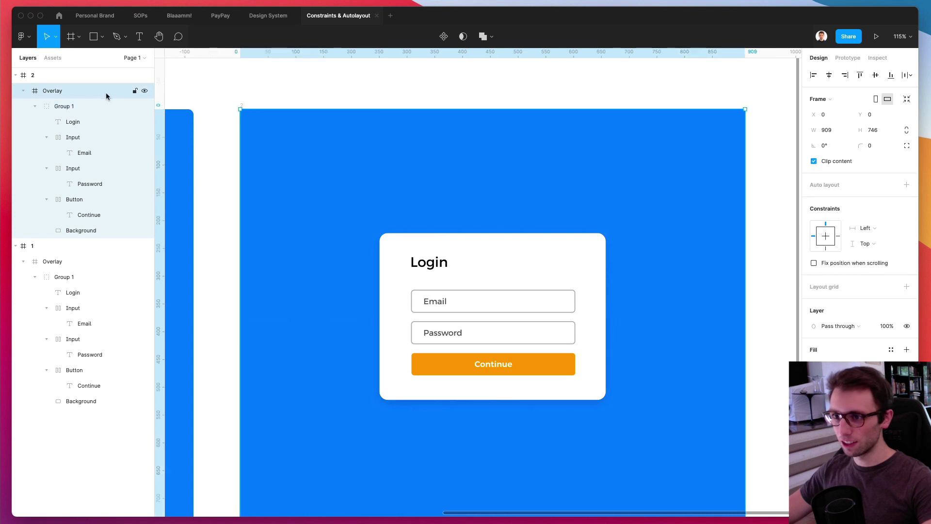
left_click(872, 231)
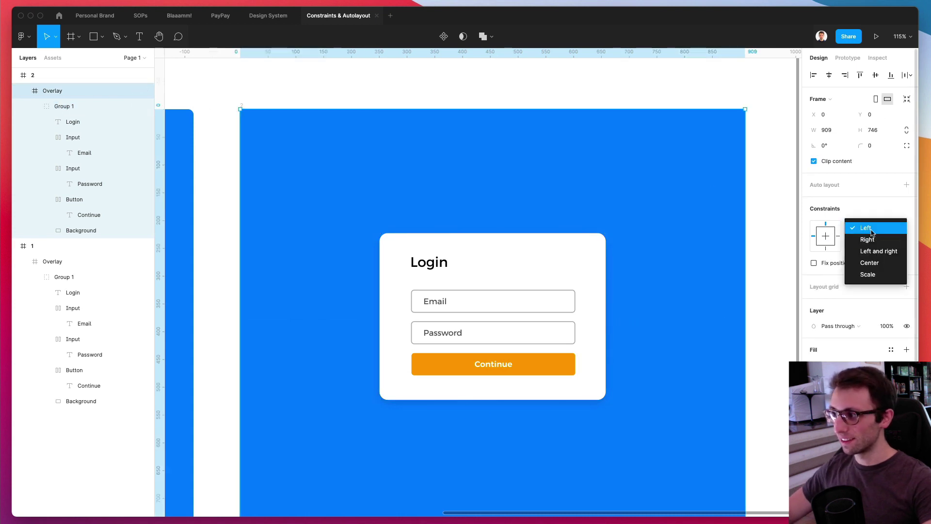
left_click(871, 231)
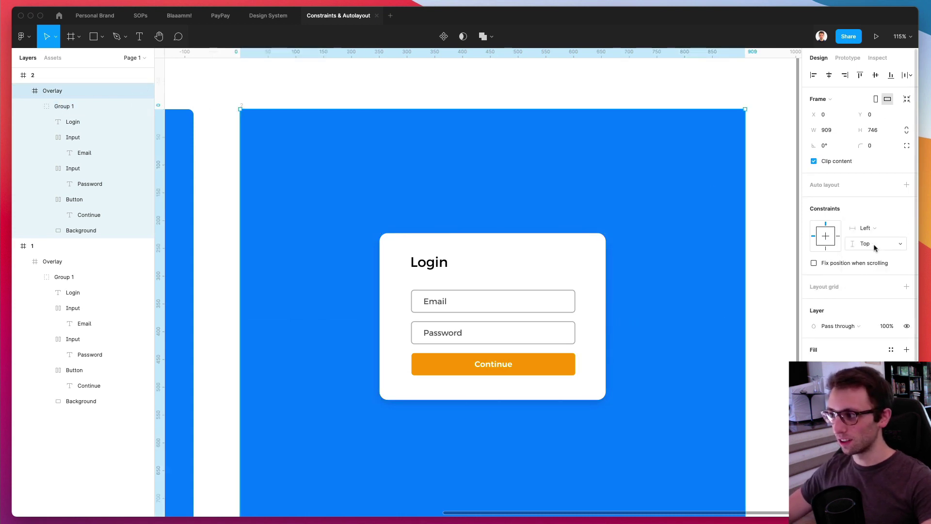
scroll(411, 194, "down", 2)
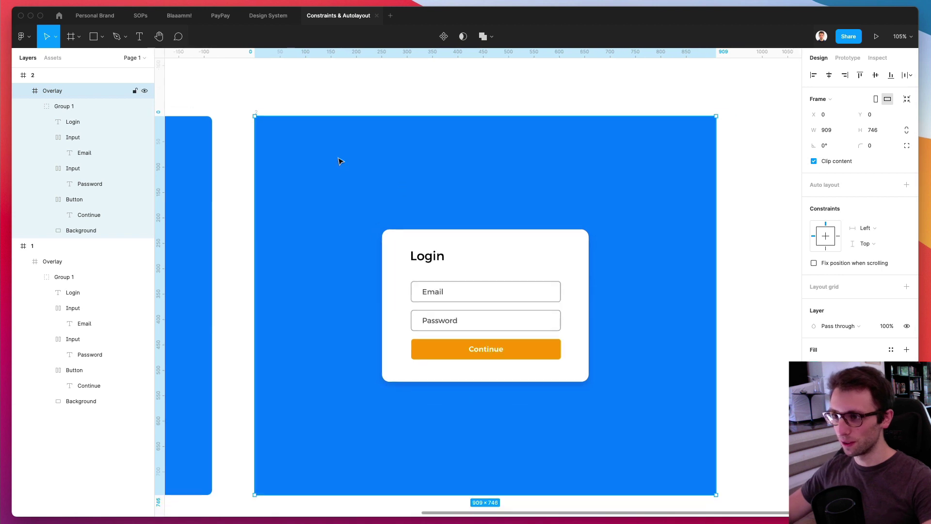
left_click(50, 79)
scroll(388, 164, "down", 2)
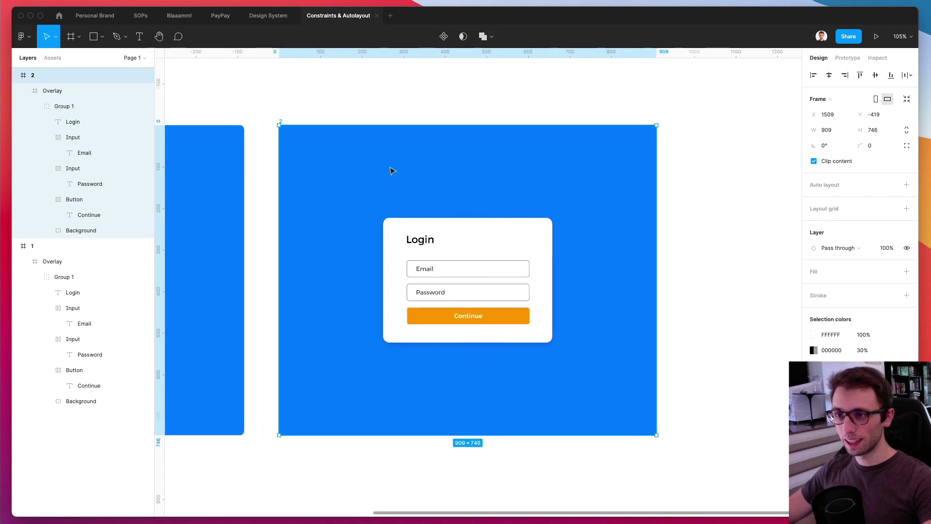
left_click_drag(662, 300, 696, 286)
scroll(621, 297, "right", 5)
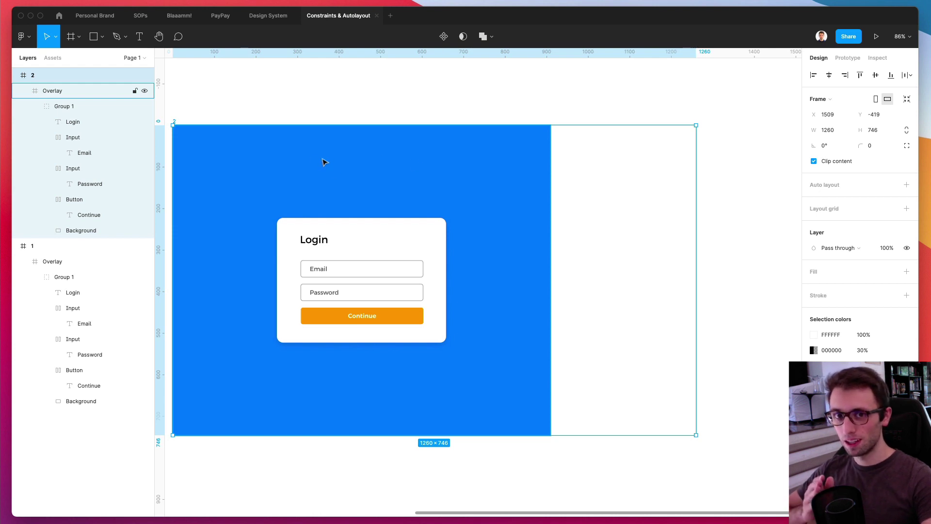
key("cmd+z")
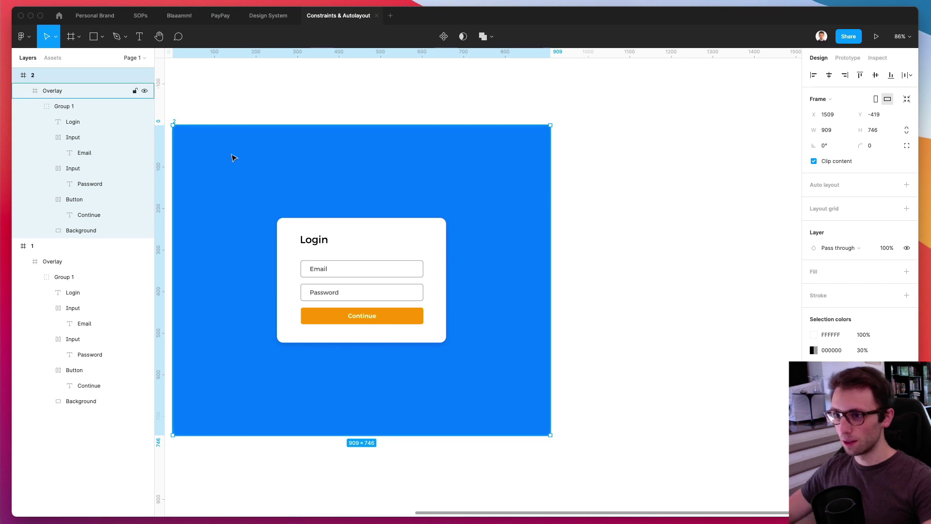
left_click(211, 150)
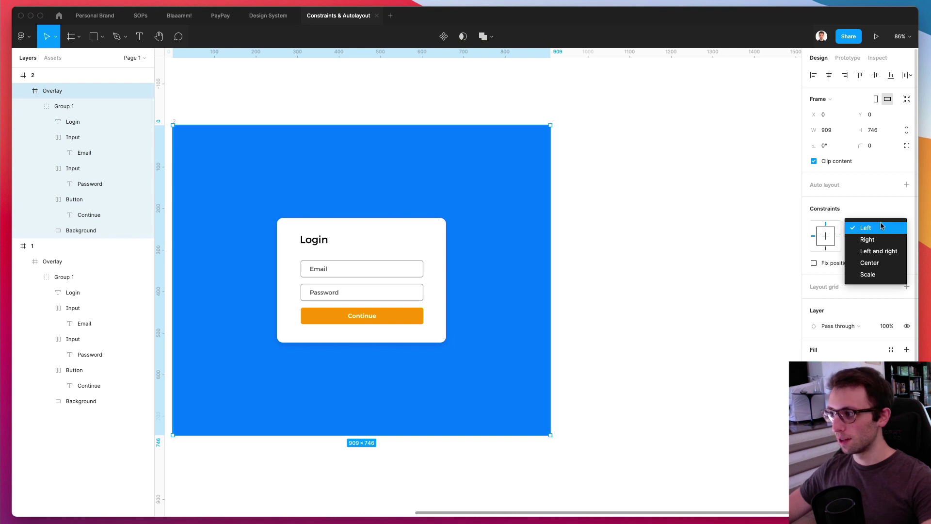
Set the Overlay's horizontal constraint to Right, test by widening frame 2 to about 1048, then undo
left_click(880, 228)
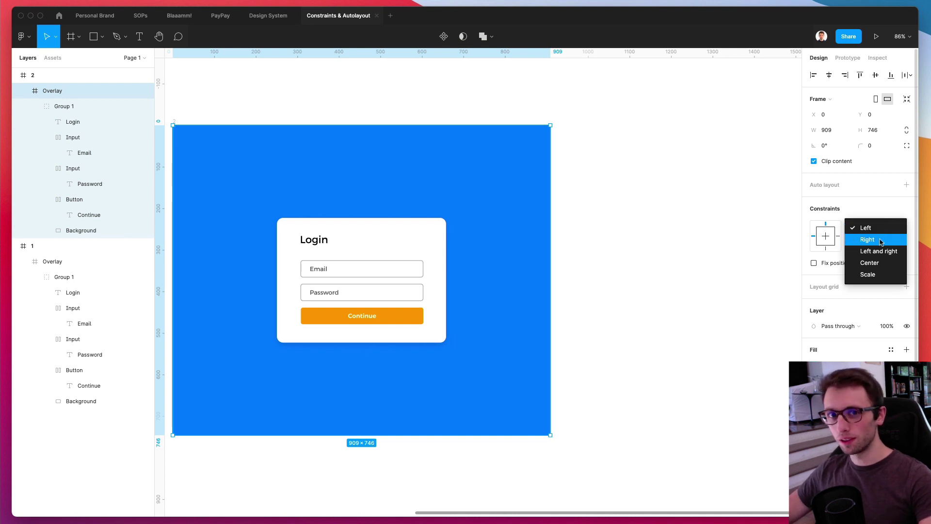
left_click(880, 241)
scroll(575, 210, "left", 3)
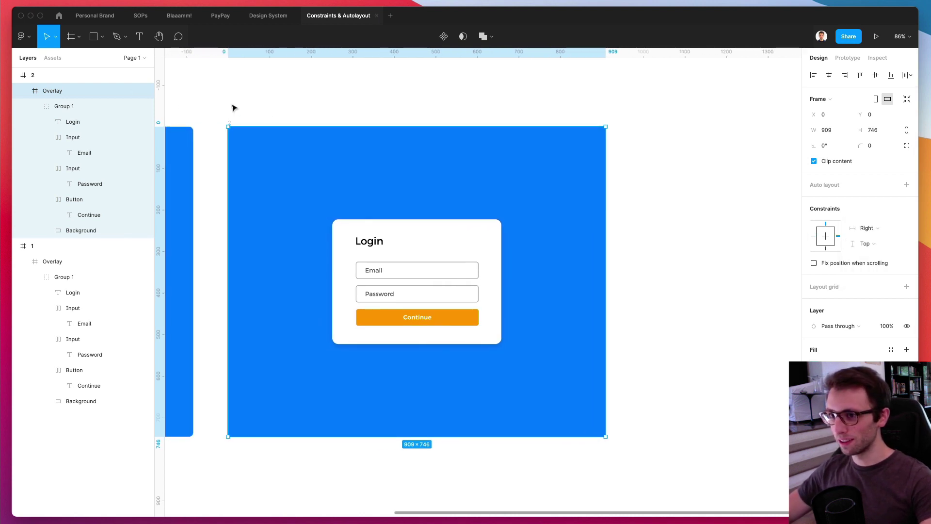
left_click(57, 75)
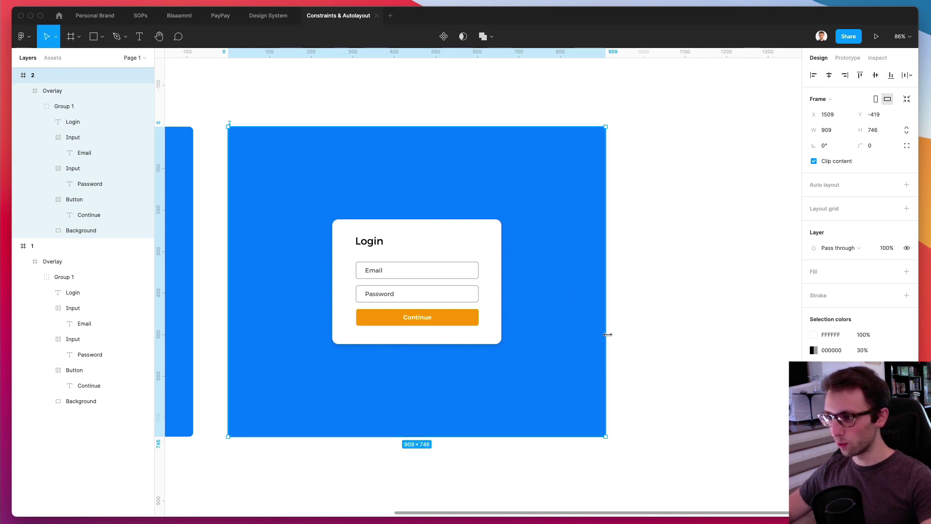
left_click_drag(607, 334, 596, 295)
scroll(596, 295, "left", 5)
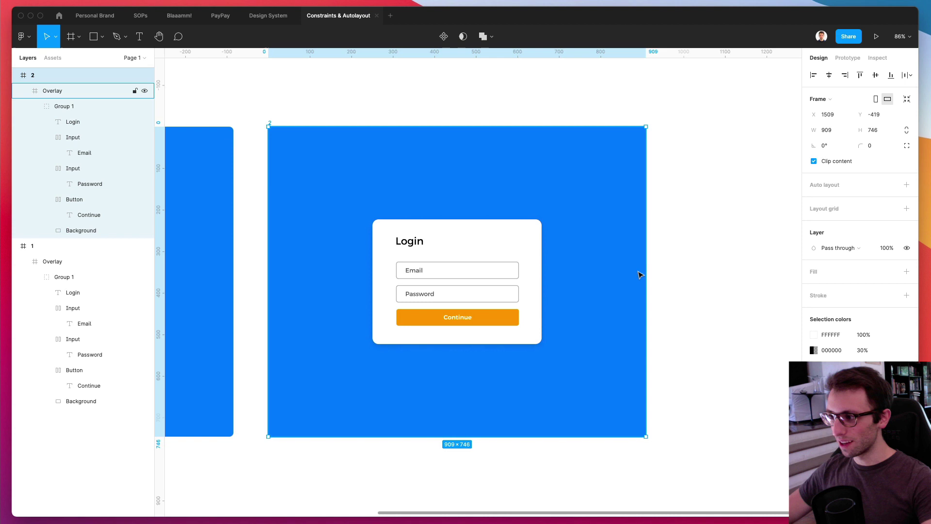
left_click_drag(645, 275, 704, 275)
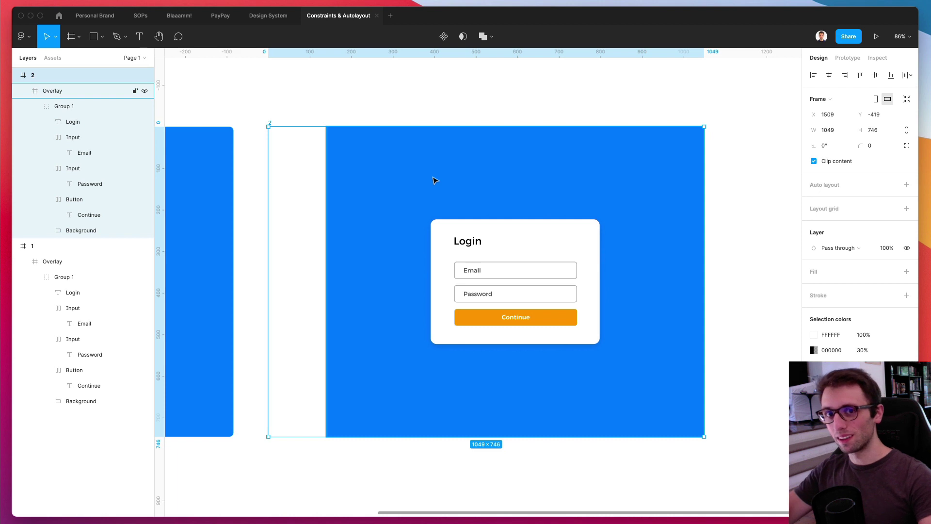
key("super+z")
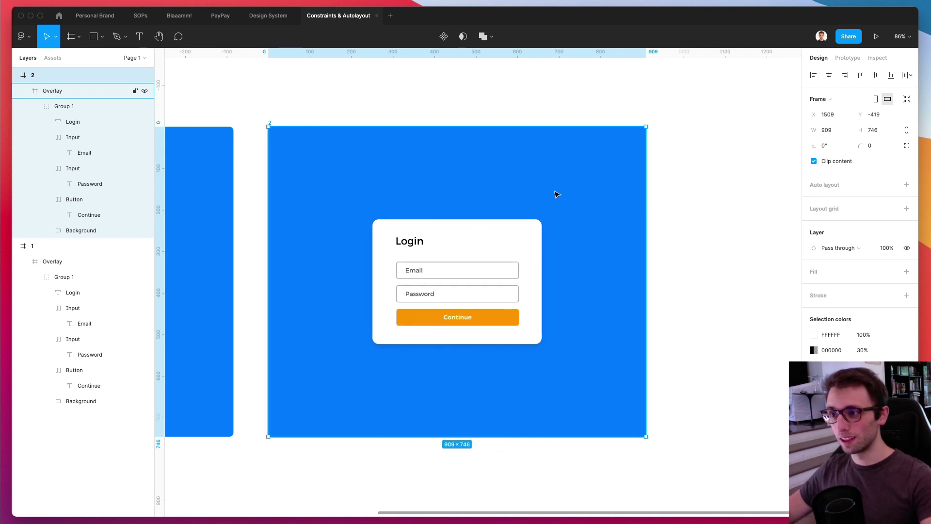
Change the Overlay's horizontal constraint to Left and right, test by widening frame 2, then undo
left_click(54, 91)
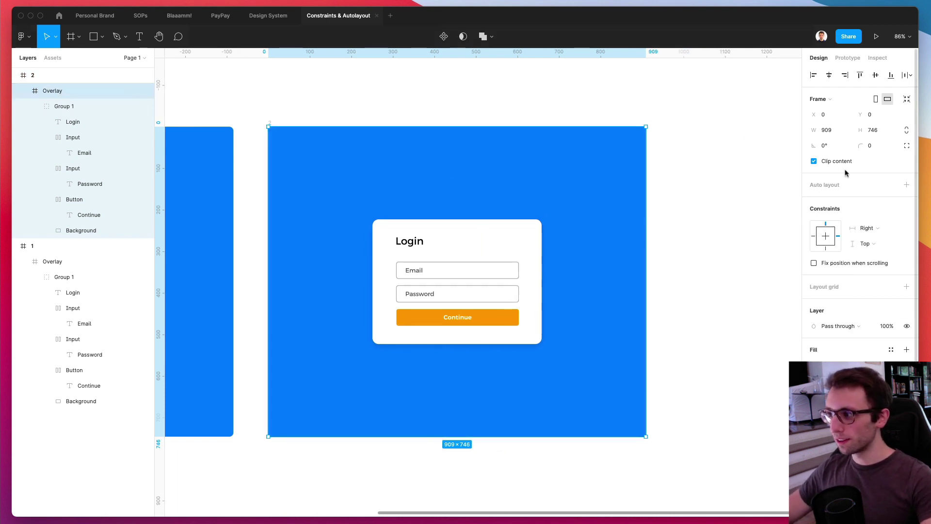
left_click(867, 227)
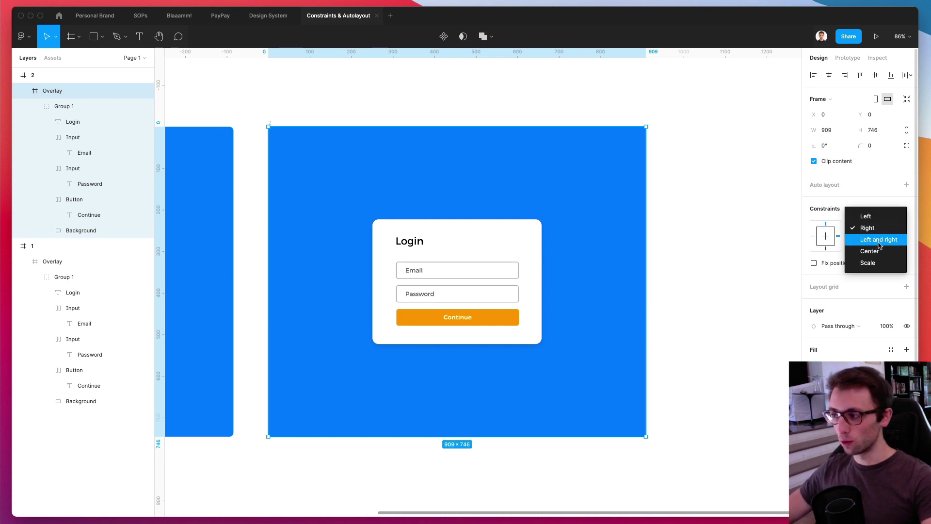
left_click(878, 240)
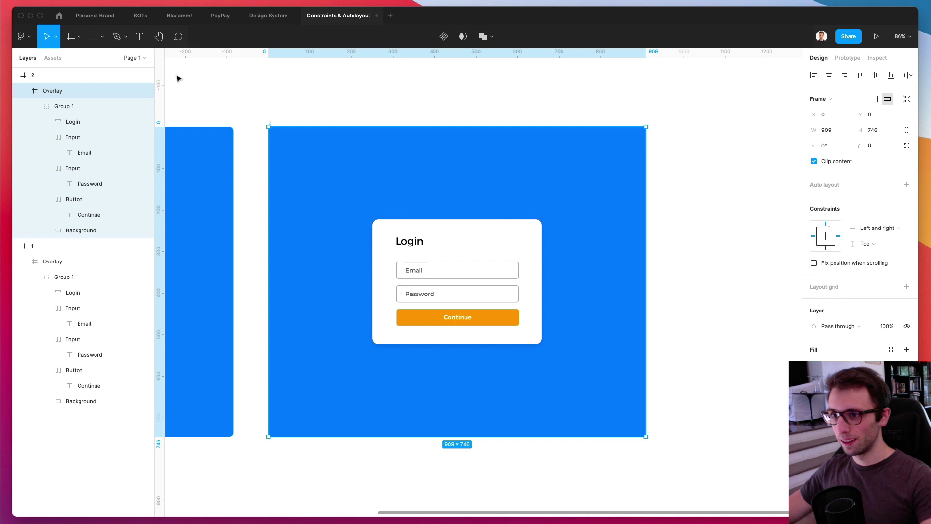
left_click(42, 82)
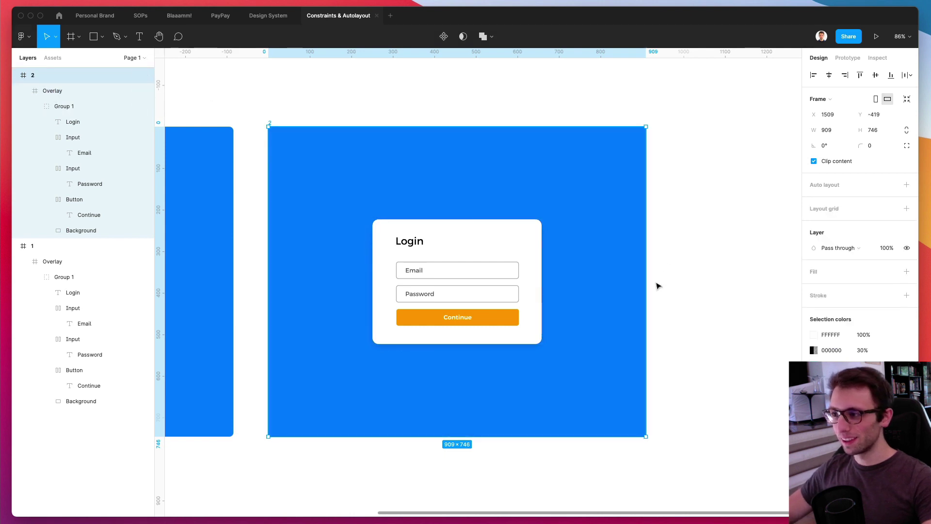
left_click_drag(644, 278, 752, 269)
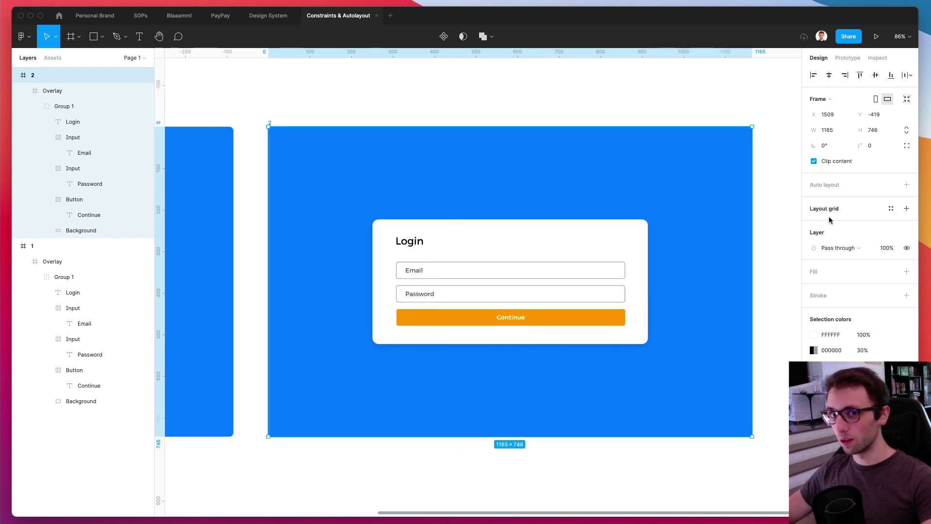
key("super+z")
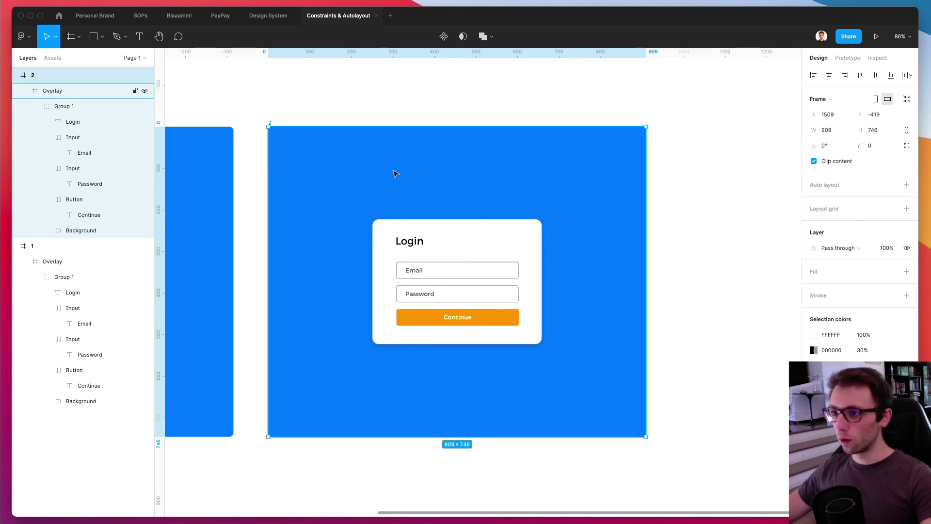
Set the Overlay's vertical constraint to Bottom and test by making frame 2 taller, then undo
scroll(497, 426, "down", 2)
scroll(497, 425, "down", 3)
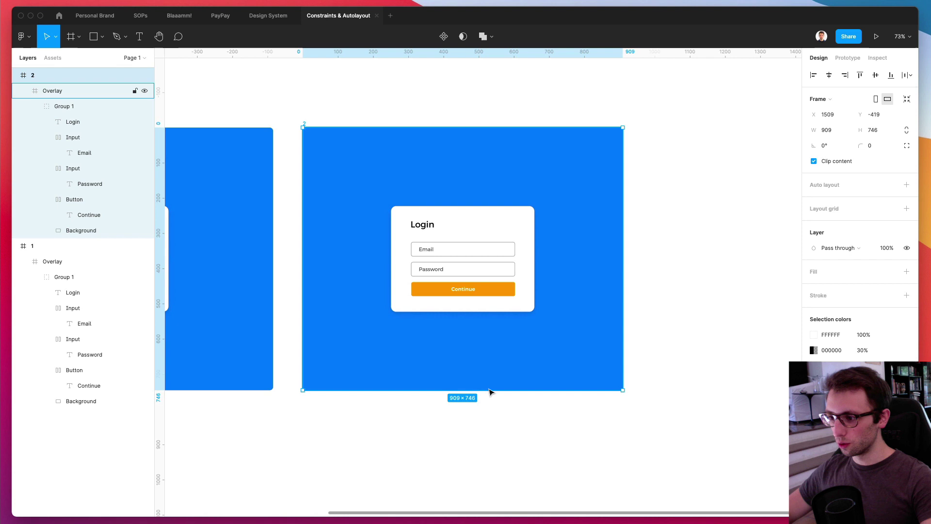
mouse_move(490, 392)
left_mouse_down()
mouse_move(484, 504)
mouse_move(481, 381)
mouse_move(481, 482)
mouse_move(478, 390)
left_mouse_up()
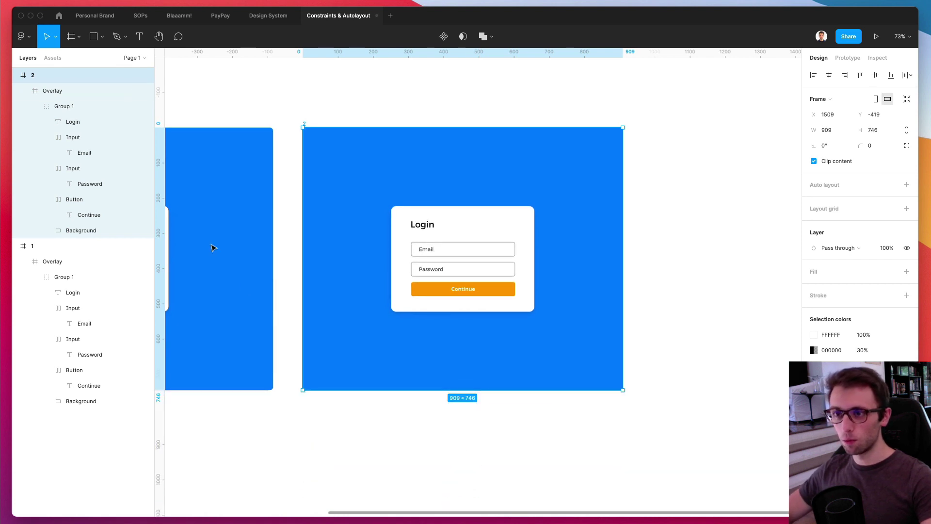
left_click(62, 93)
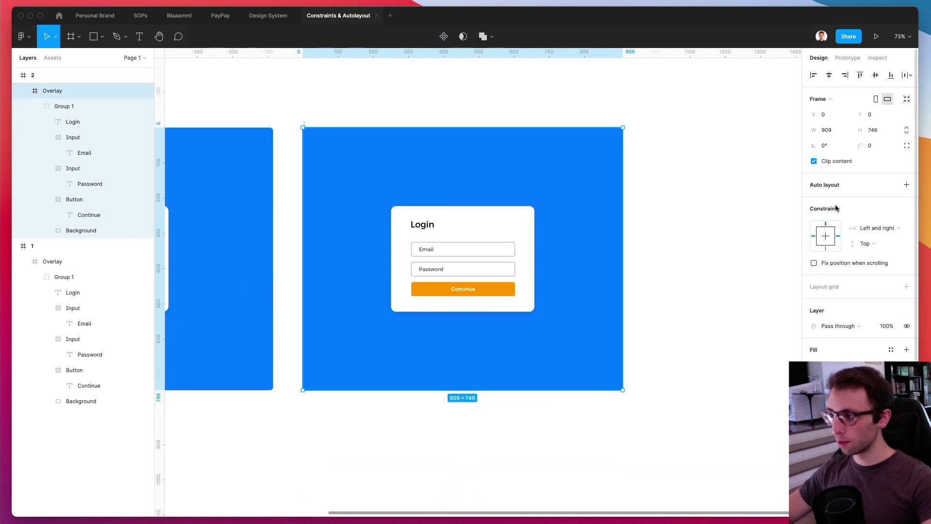
left_click(861, 249)
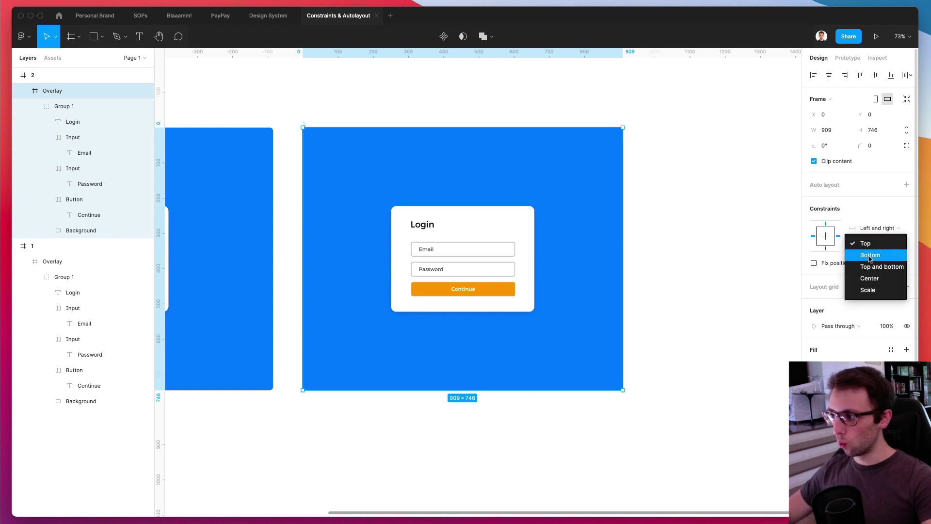
left_click(871, 255)
scroll(334, 153, "down", 3)
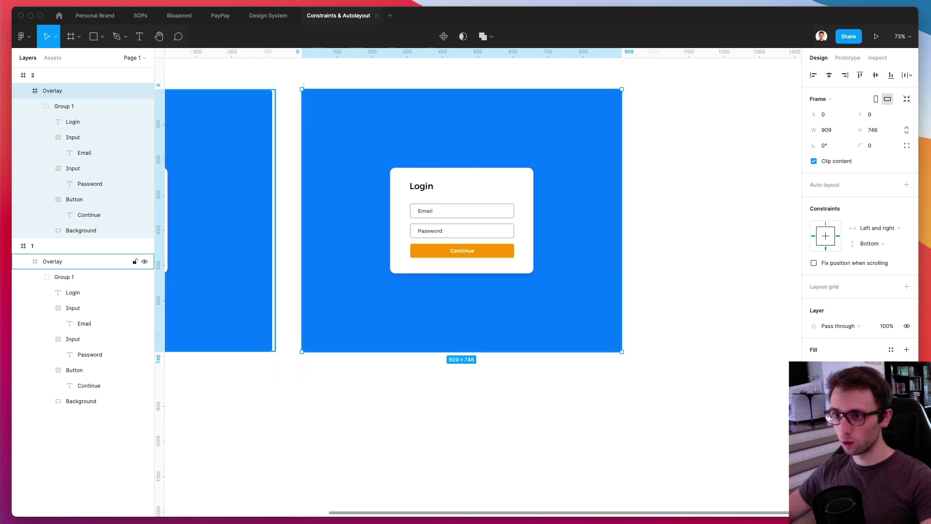
left_click(48, 77)
left_click_drag(462, 352, 448, 440)
key("ctrl+z")
Change the Overlay's vertical constraint to Top and bottom, test with a taller frame 2, then undo
scroll(429, 371, "down", 1)
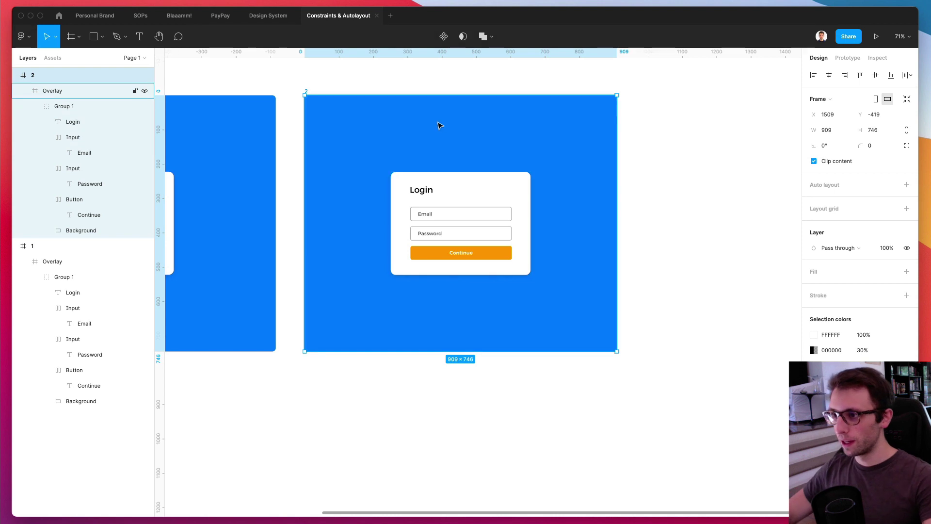
left_click(121, 93)
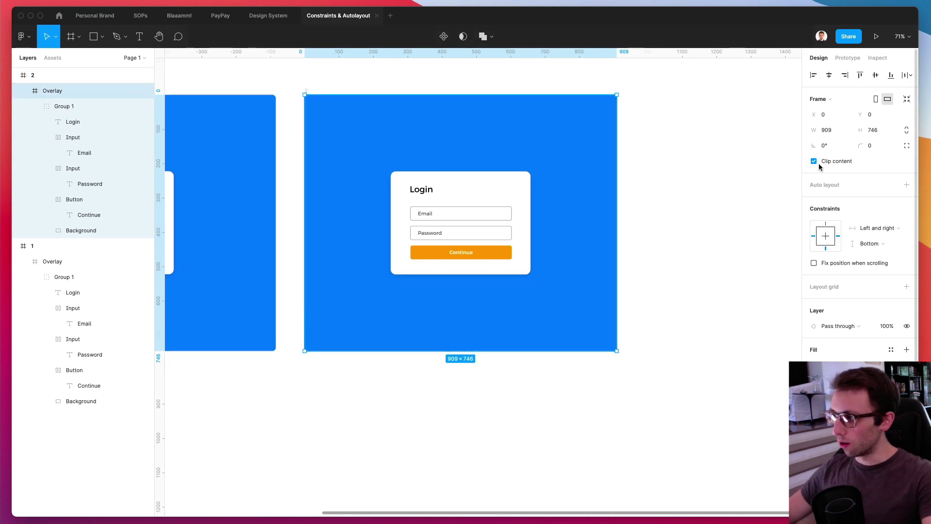
left_click(871, 243)
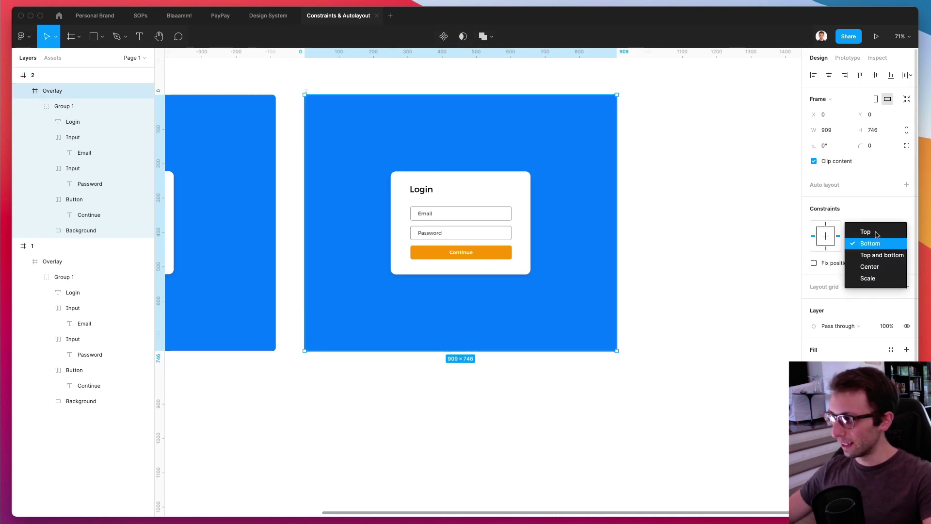
left_click(890, 256)
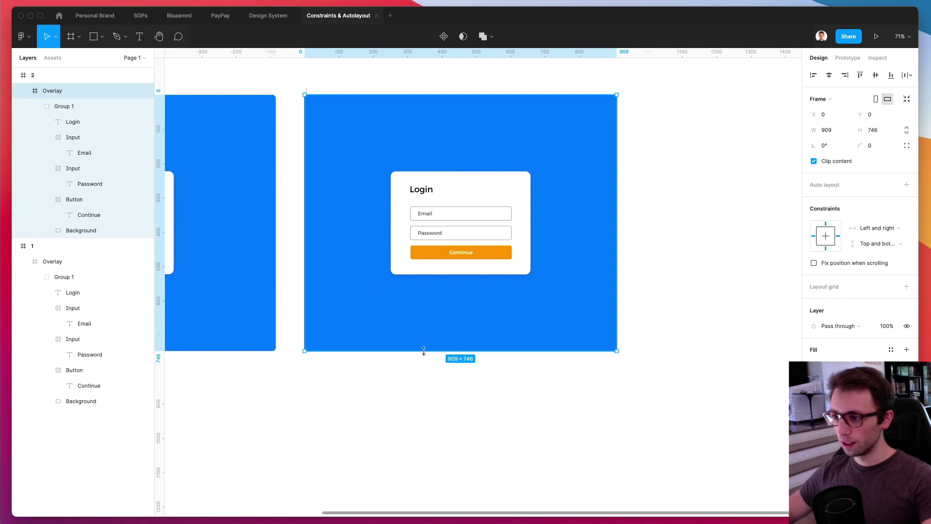
left_click_drag(423, 350, 423, 453)
key("ctrl+z")
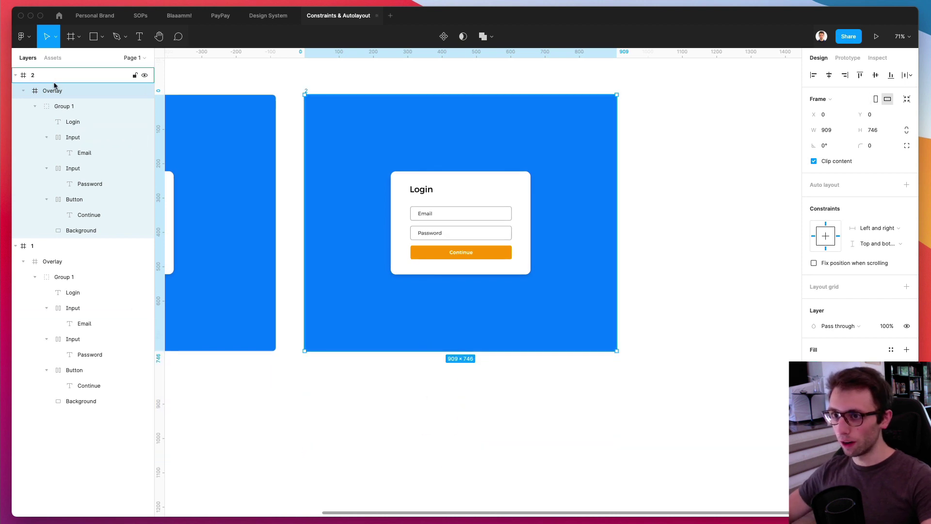
left_click(54, 76)
left_click_drag(482, 350, 460, 442)
key("super+z")
scroll(291, 277, "up", 2)
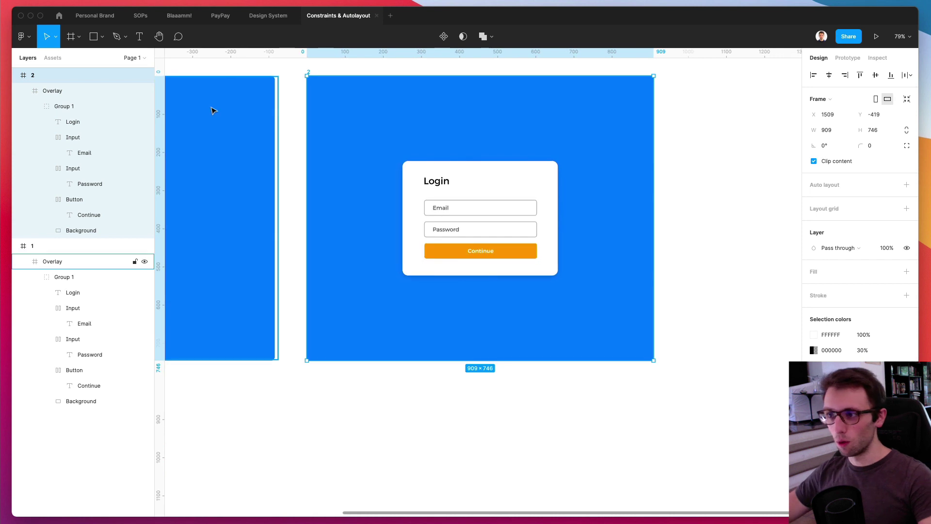
Set the Overlay's vertical constraint to Center, test by making frame 2 taller, then undo
left_click(595, 136)
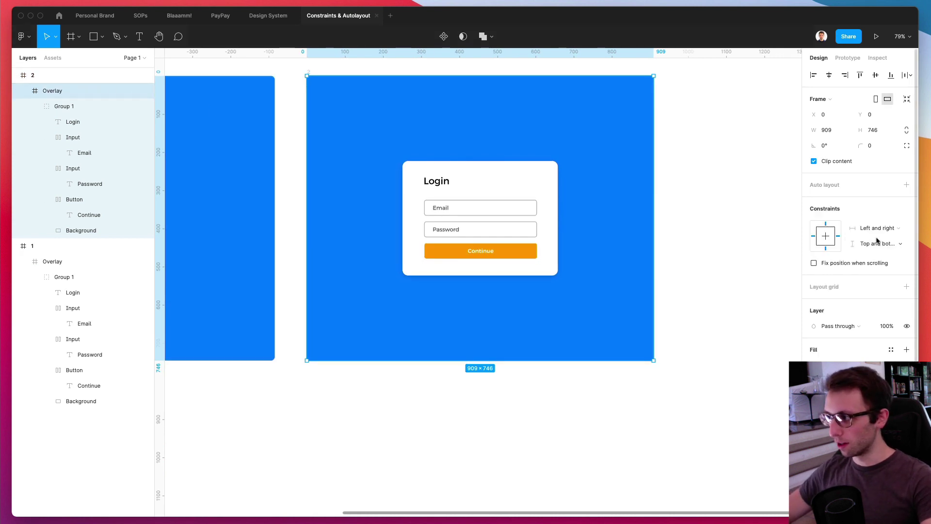
left_click(877, 243)
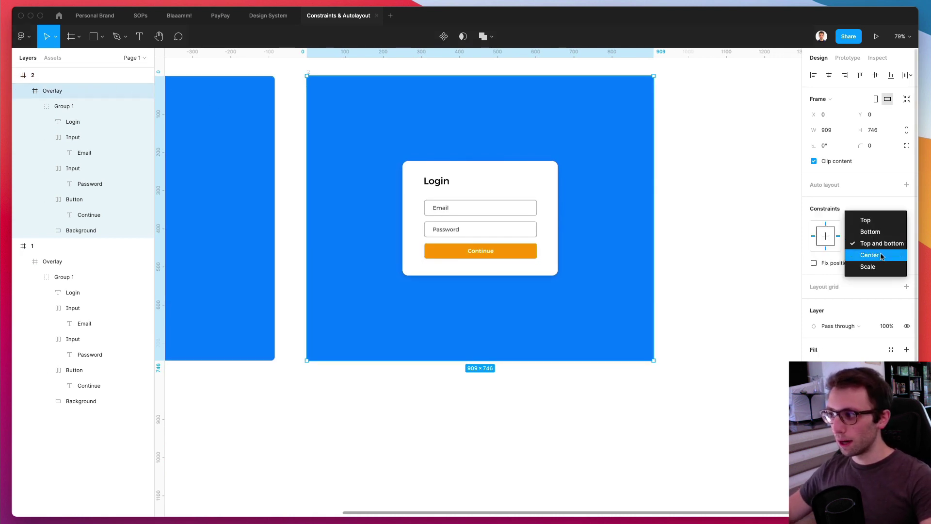
left_click(881, 256)
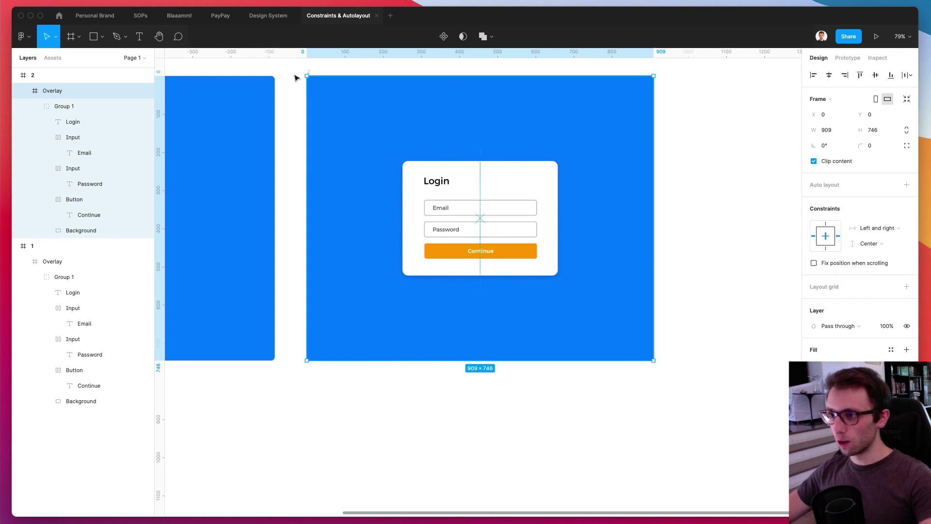
left_click(78, 75)
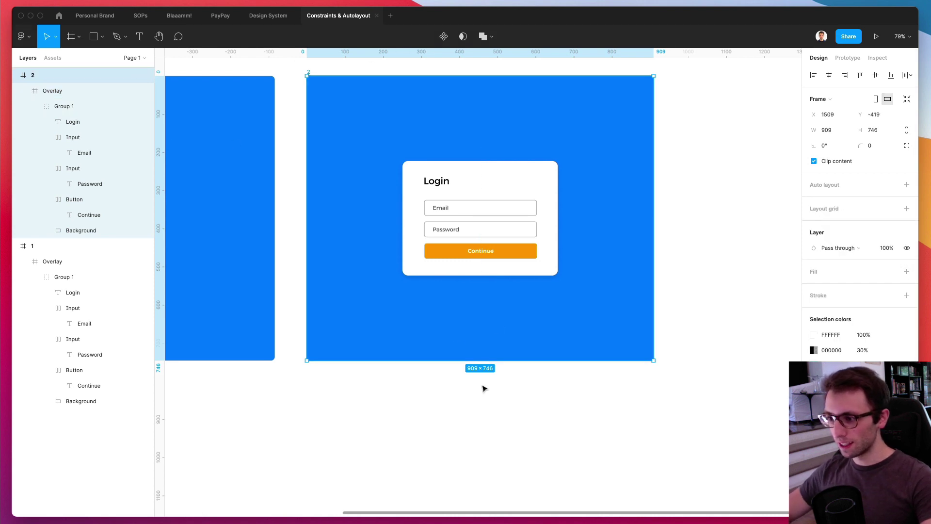
left_click_drag(479, 360, 490, 474)
key("super+z")
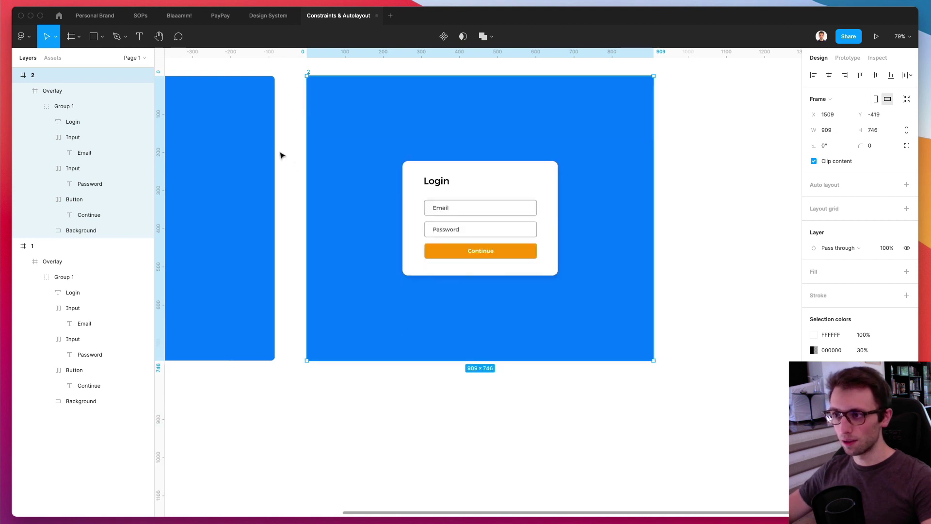
Set the Overlay to scale vertically, test by stretching frame 2 taller, then undo
left_click(59, 91)
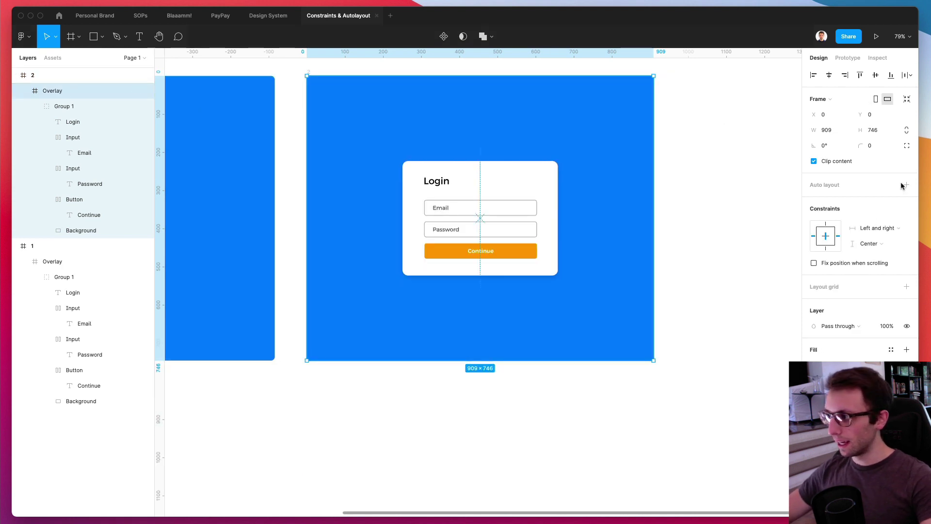
left_click(872, 243)
left_click(890, 256)
key("Escape")
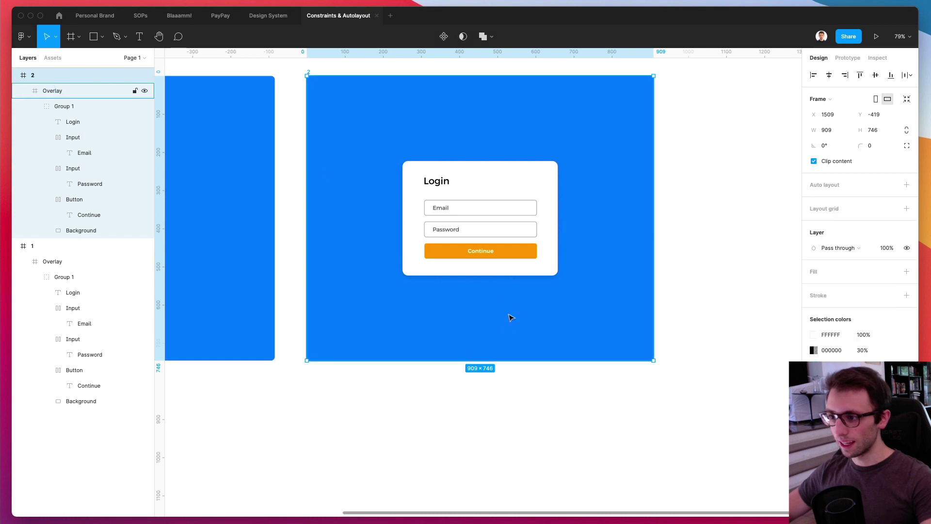
left_click_drag(497, 358, 501, 466)
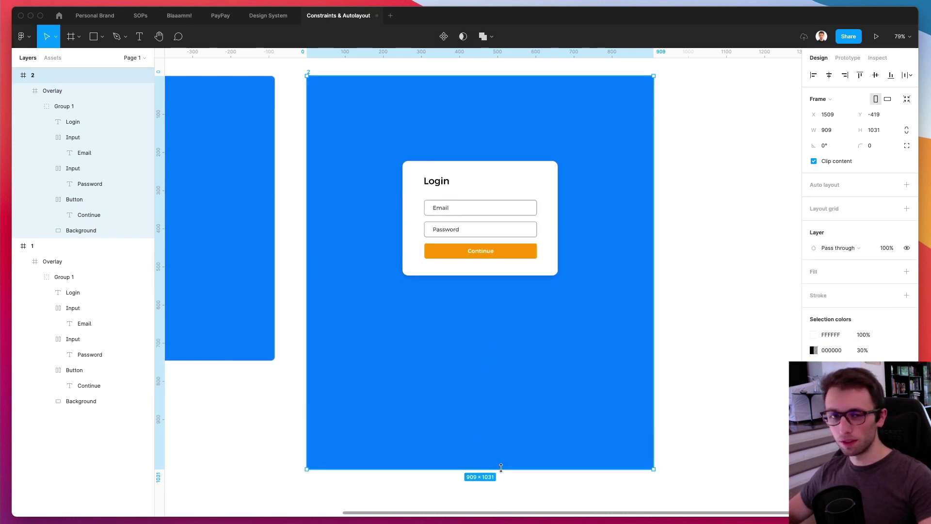
key("super+z")
Clear the selection and reselect frame 2, back at 909 × 746 with the card centred
scroll(528, 272, "down", 3)
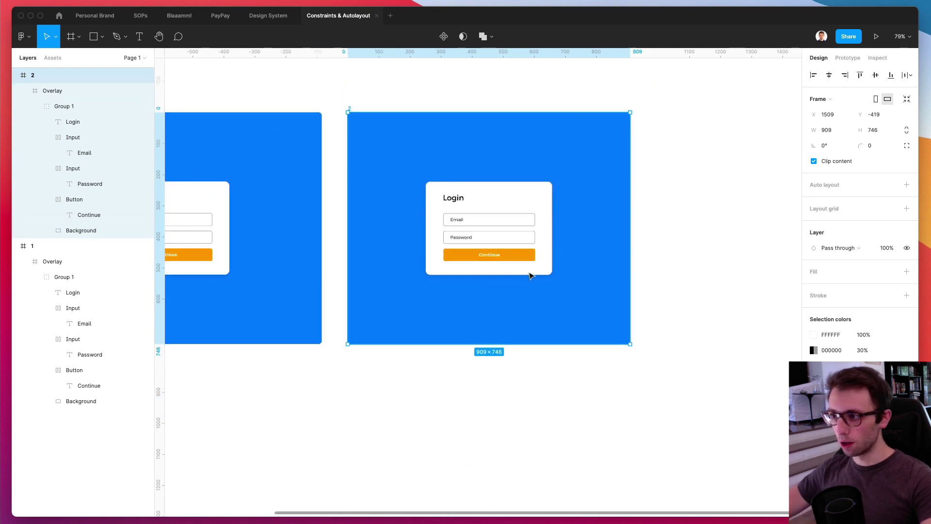
scroll(606, 218, "down", 2)
left_click(663, 199)
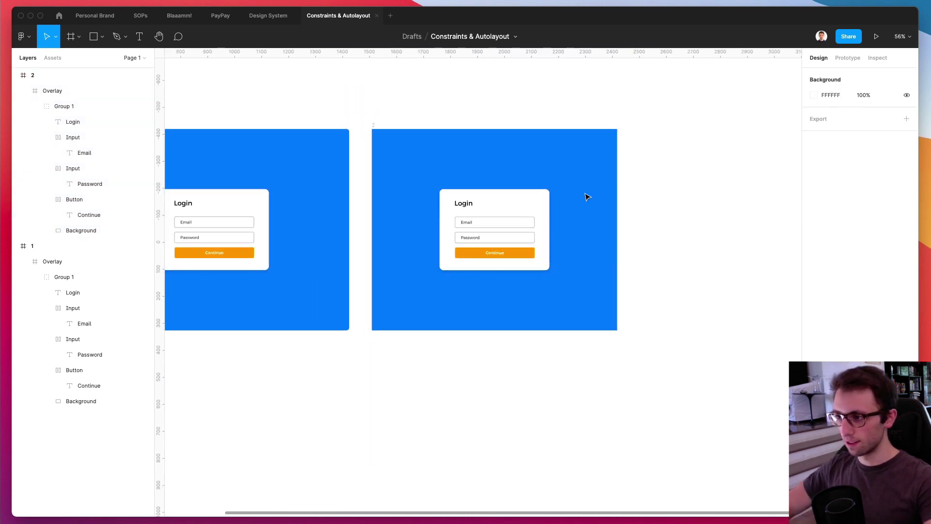
scroll(552, 193, "up", 2)
scroll(521, 188, "up", 1)
left_click(341, 113)
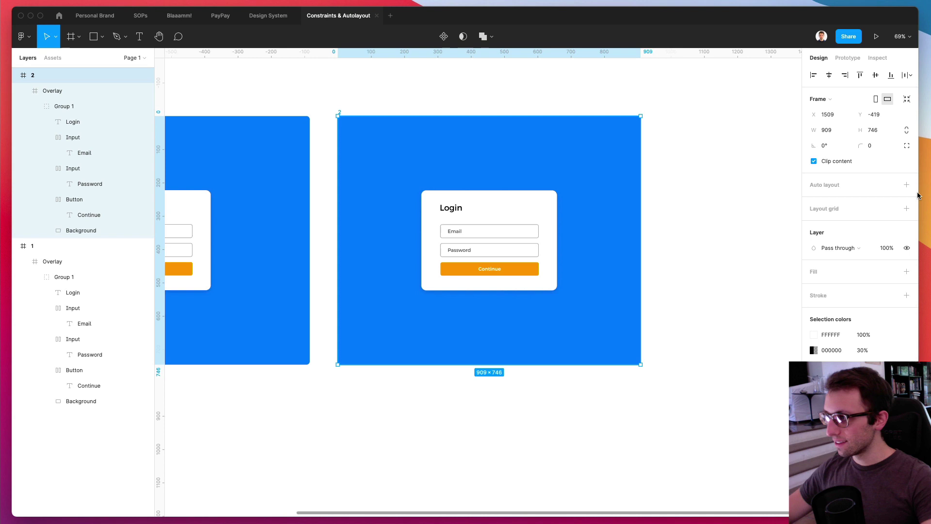
Set the Overlay's constraints to Left and right horizontally and Top and bottom vertically
left_click(73, 92)
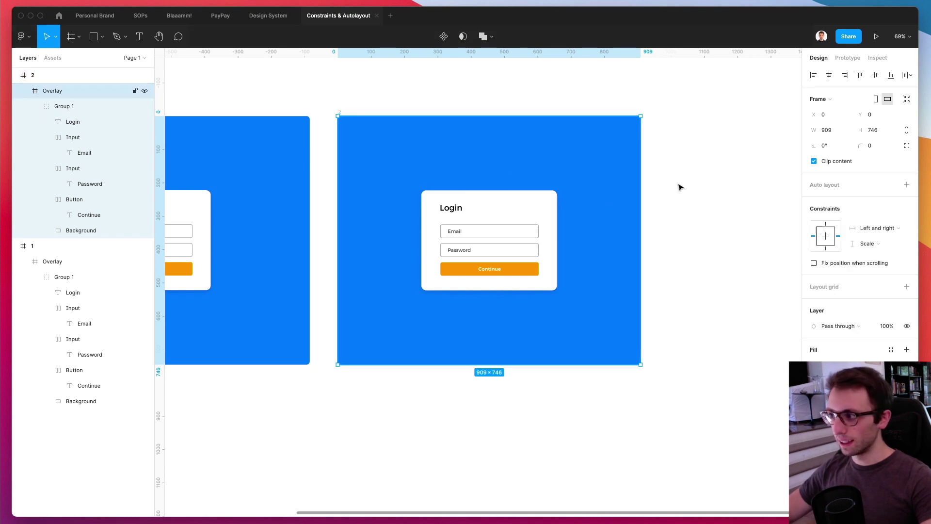
left_click(882, 228)
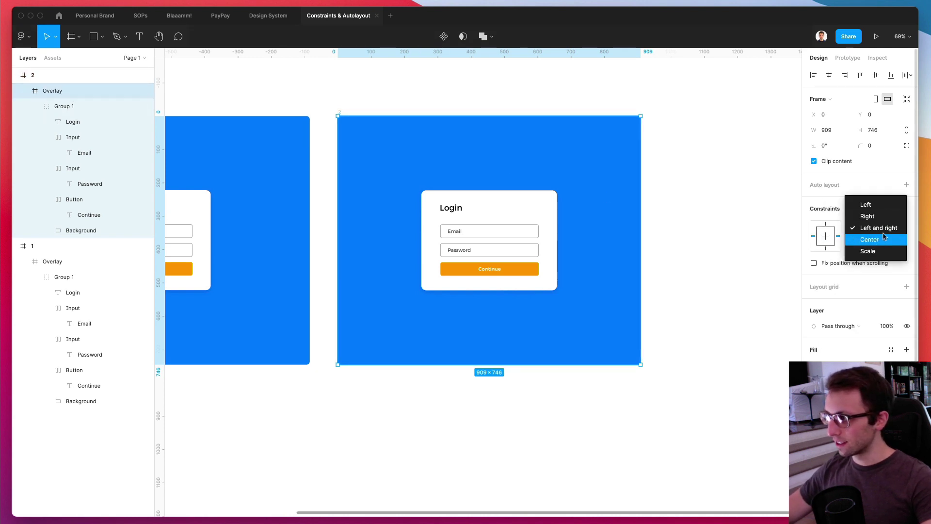
left_click(884, 231)
left_click(876, 244)
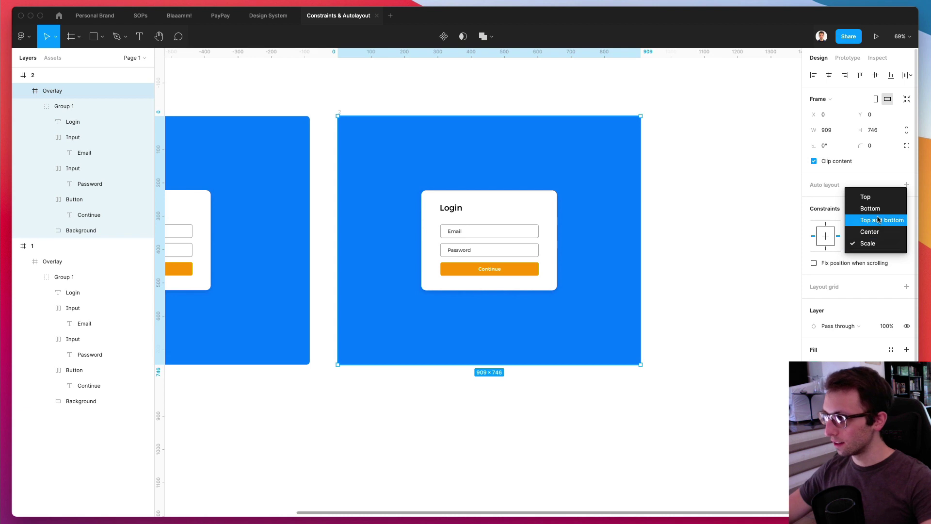
left_click(877, 219)
Test-stretch the Overlay, undo it, then enlarge frame 2 to 1084 × 943
left_click(735, 214)
left_click(490, 210)
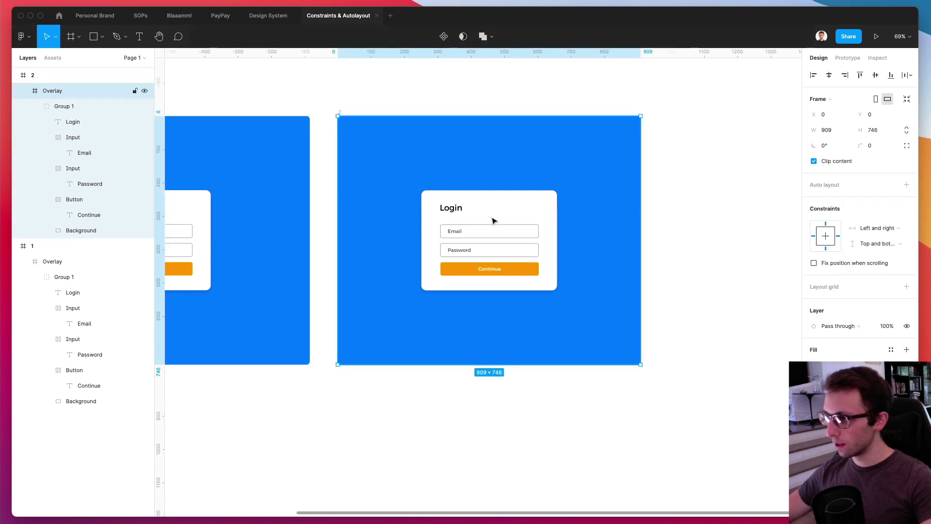
left_click_drag(640, 363, 679, 446)
key("super+z")
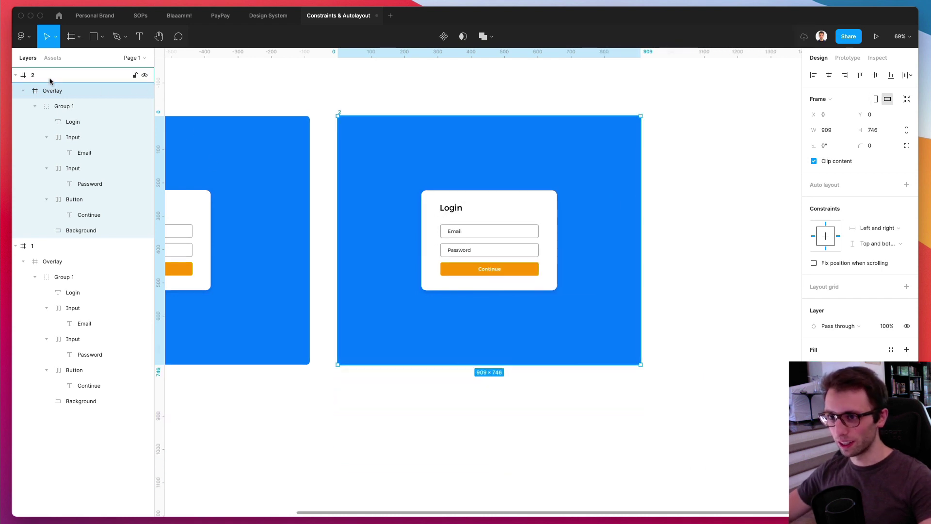
left_click(54, 77)
left_click_drag(640, 364, 698, 429)
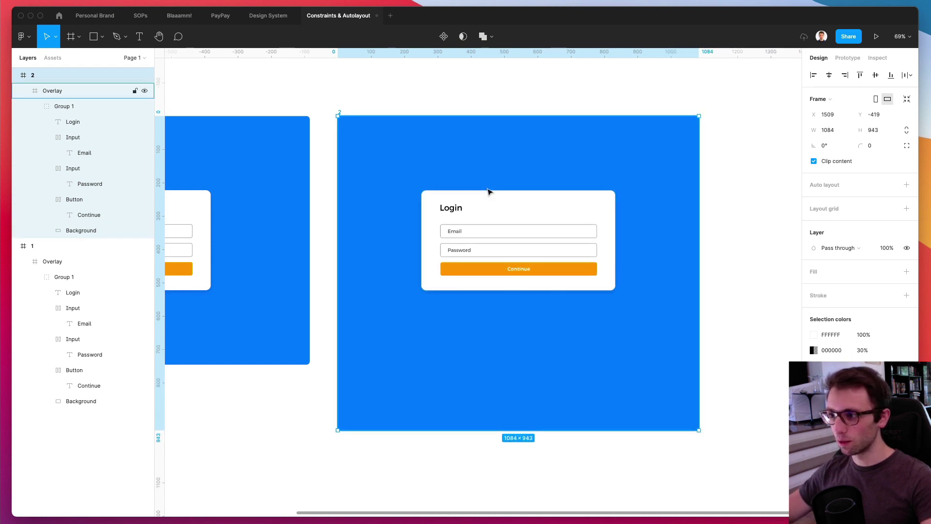
Undo the resize and set the login card group's constraints to Center both ways
key("super+z")
left_click(492, 208)
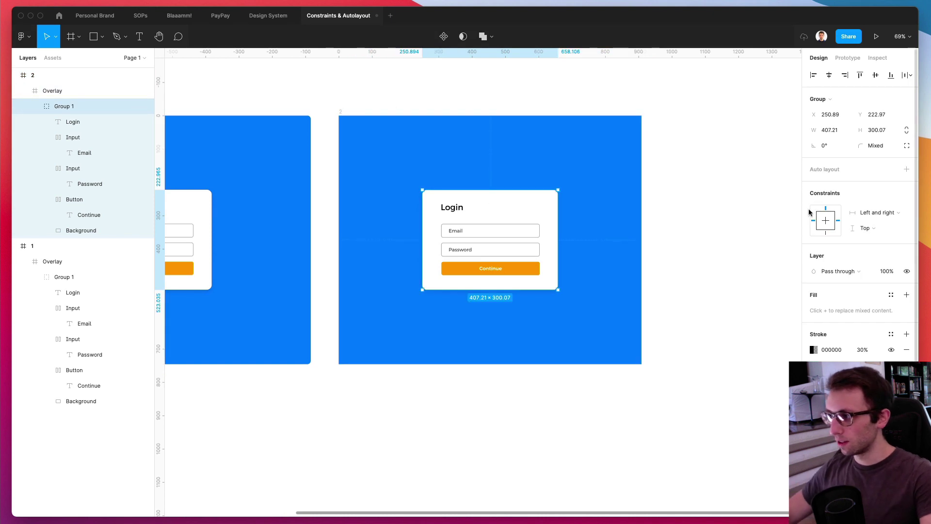
left_click(874, 217)
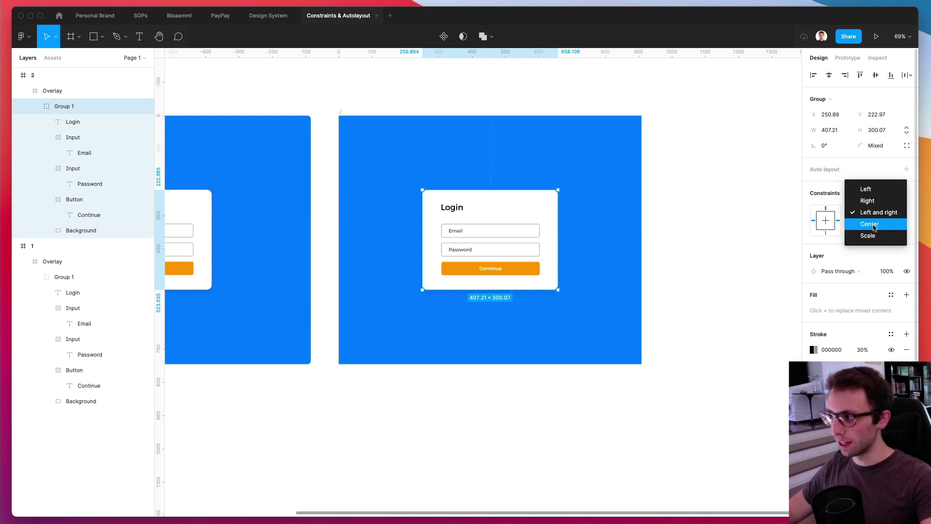
left_click(873, 224)
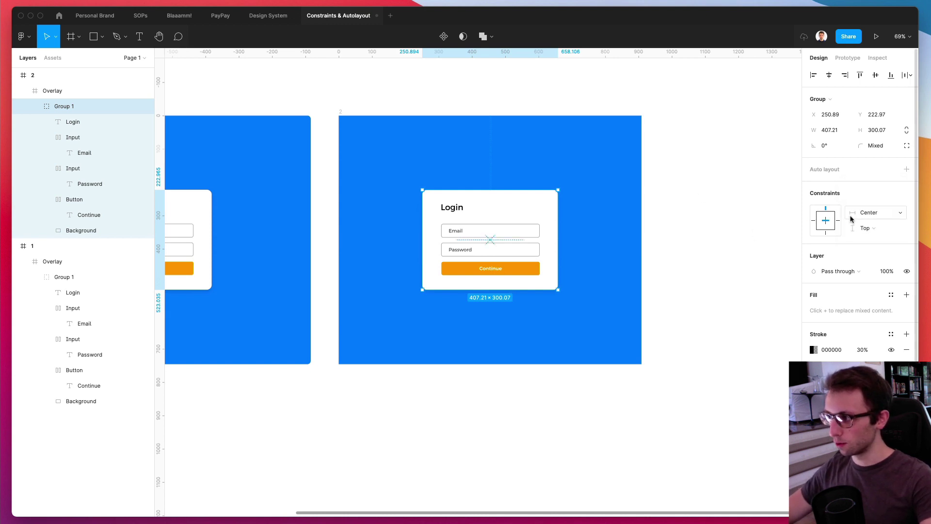
left_click(879, 228)
left_click(882, 263)
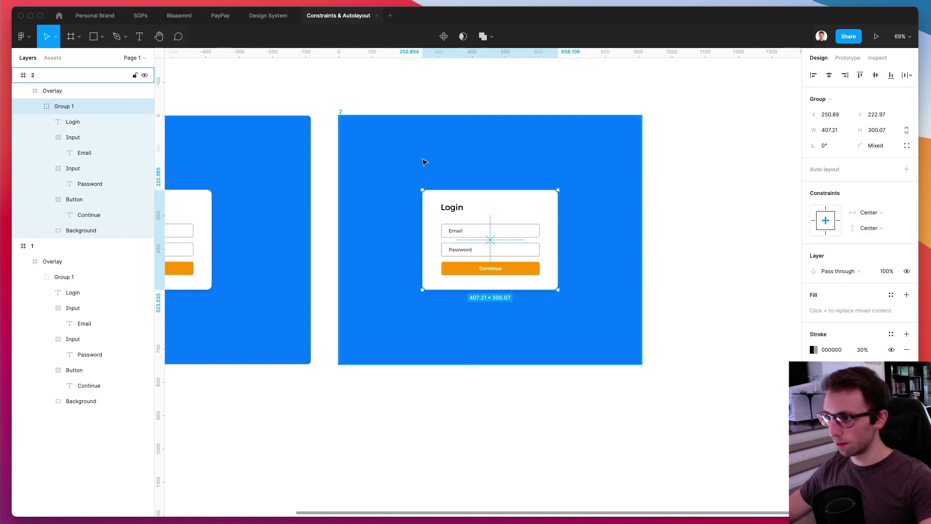
Resize frame 2 to confirm the card stays centred, then duplicate it as frame 3
left_click(370, 116)
left_click(340, 112)
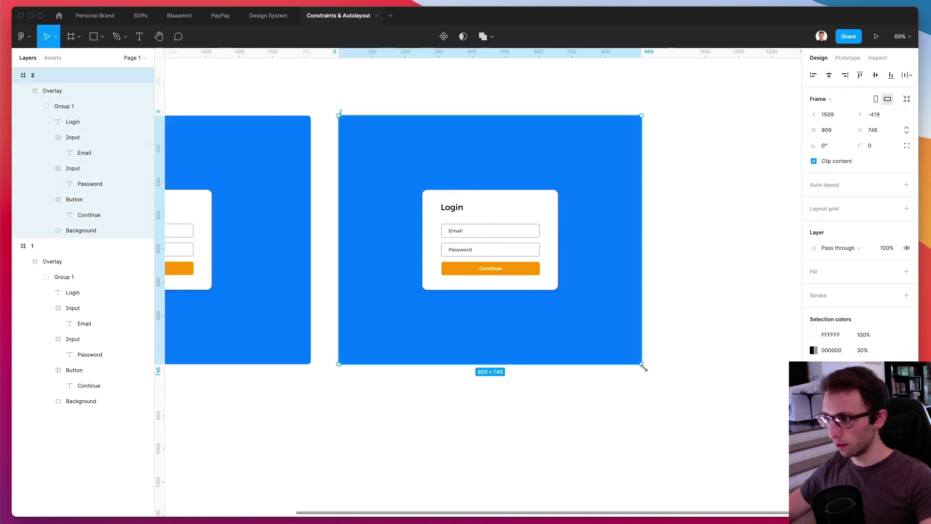
left_click_drag(642, 367, 752, 488)
scroll(565, 291, "down", 1)
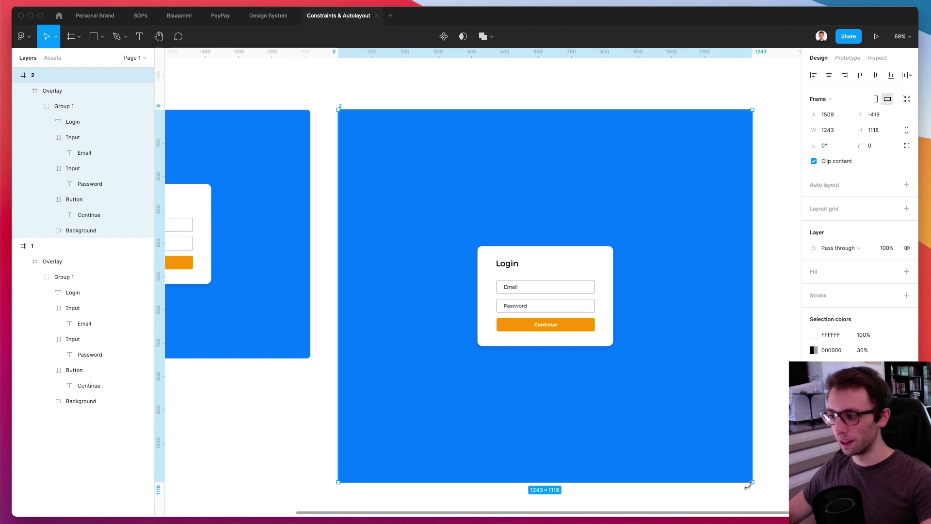
left_click_drag(752, 482, 406, 285)
left_click_drag(345, 247, 798, 314)
scroll(544, 237, "down", 5)
Delete the login card from frame 2
scroll(642, 260, "right", 2)
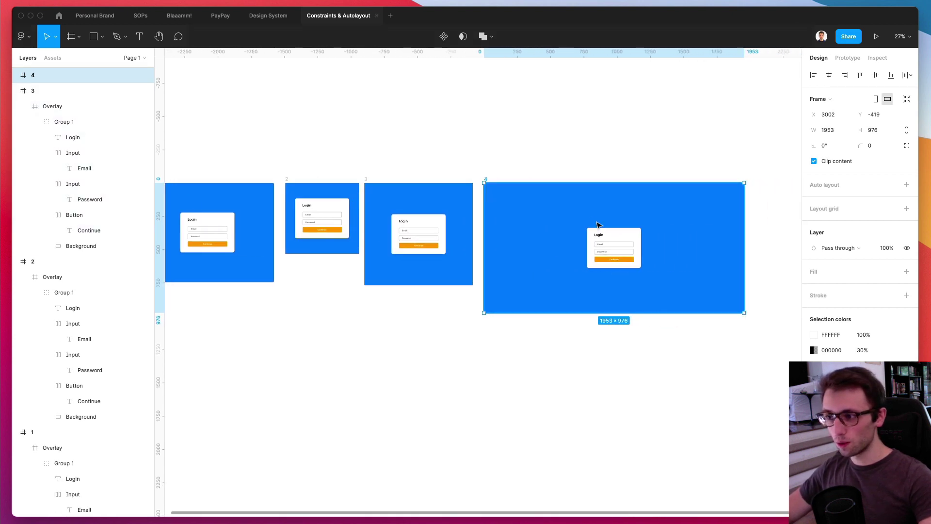
left_click(475, 216)
scroll(256, 189, "up", 5)
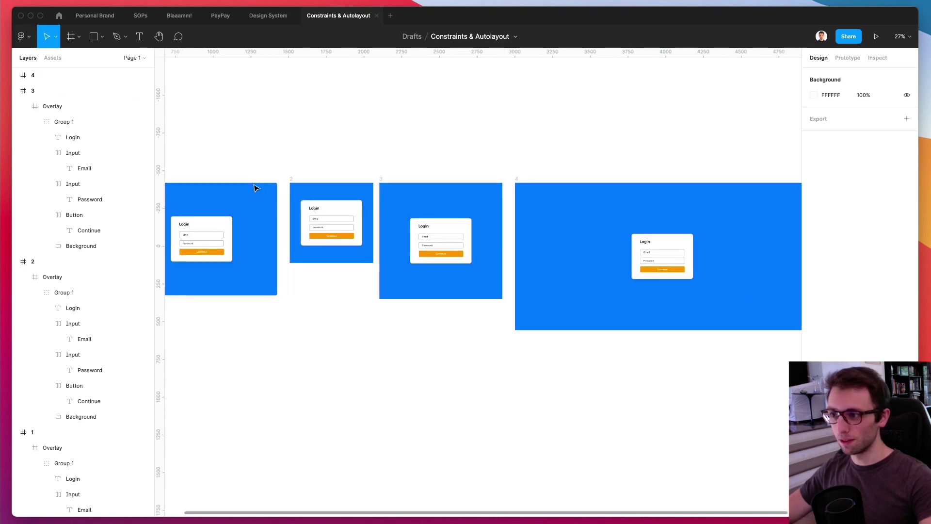
scroll(435, 205, "right", 3)
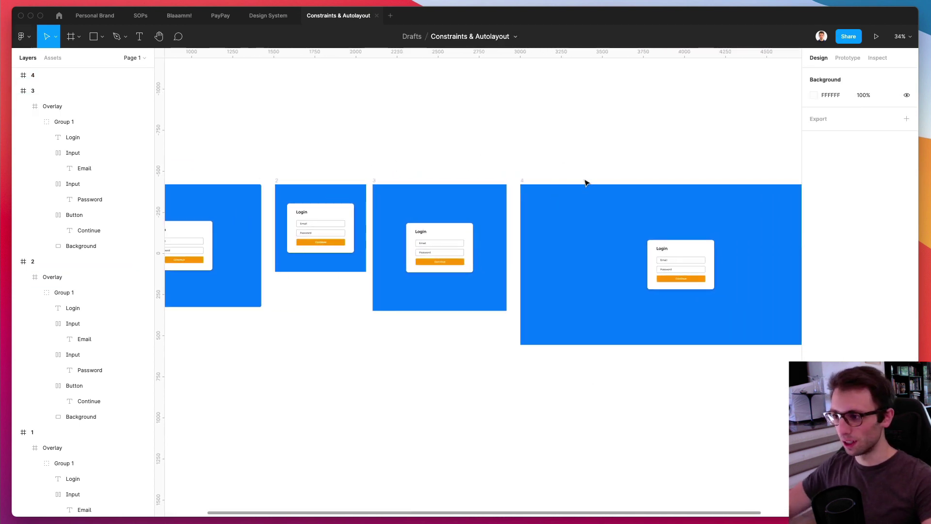
scroll(307, 182, "left", 5)
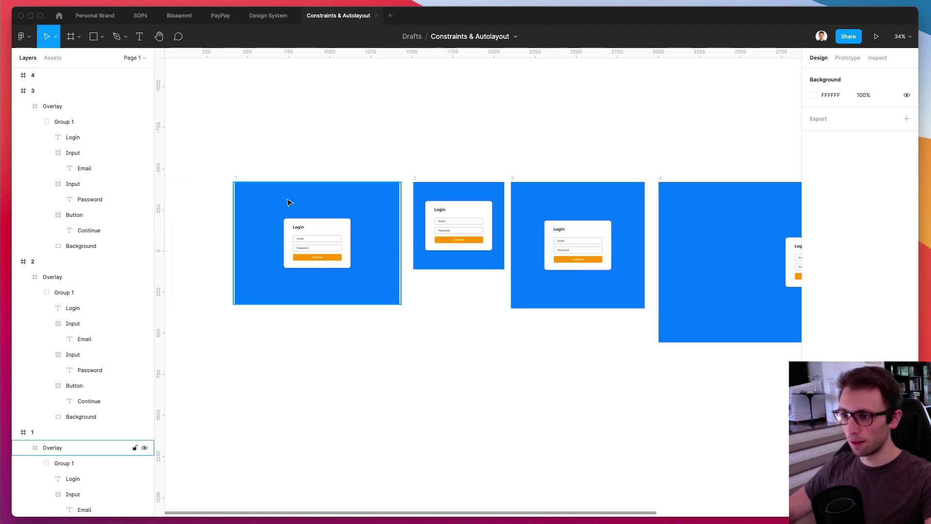
scroll(490, 213, "down", 2)
scroll(398, 189, "right", 3)
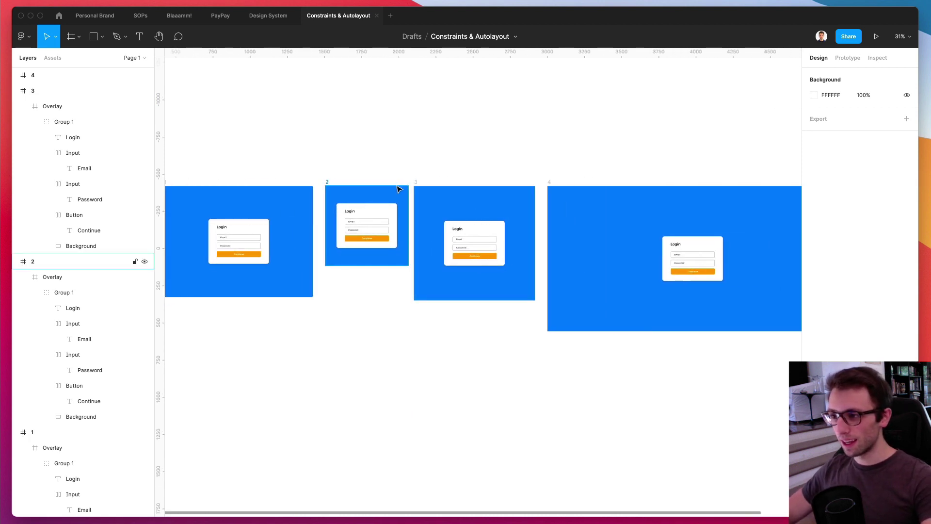
scroll(378, 215, "up", 5)
left_click(376, 215)
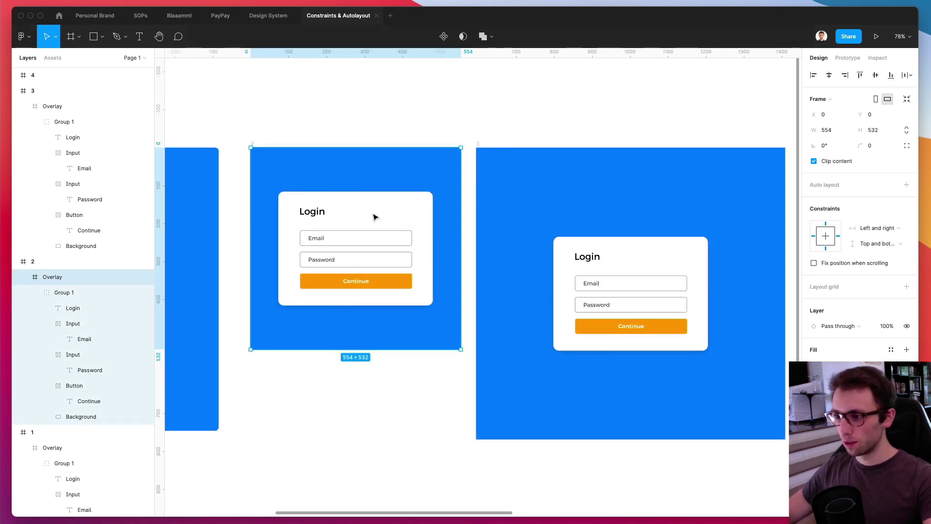
scroll(326, 208, "down", 2)
left_click(322, 199)
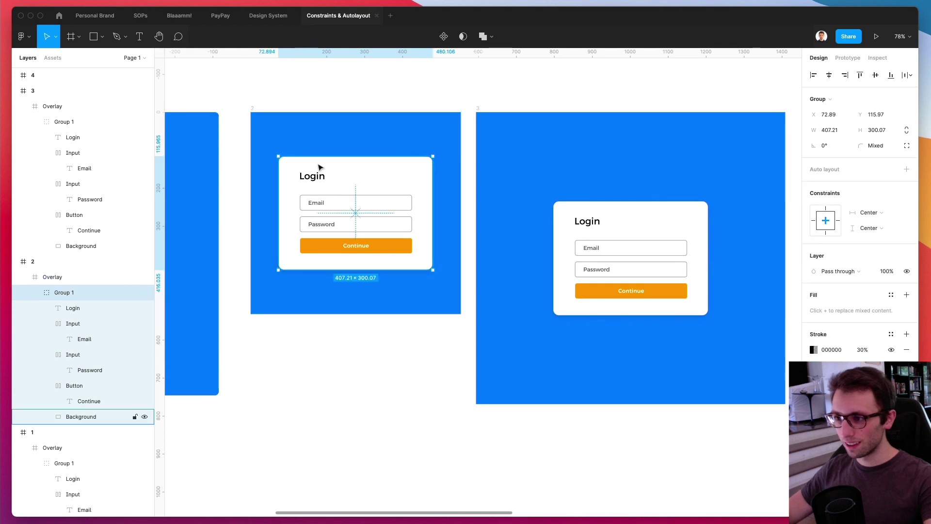
scroll(319, 167, "up", 4)
scroll(319, 168, "down", 4)
key("Delete")
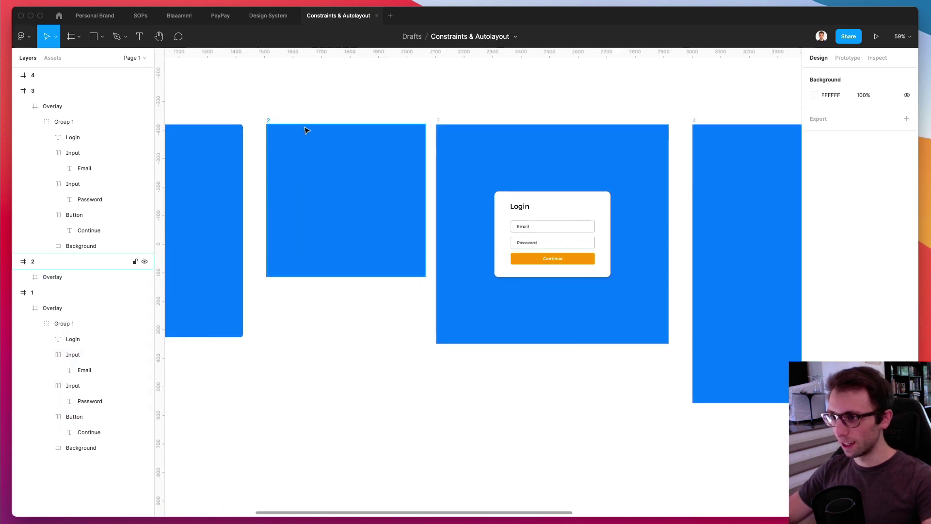
Delete the emptied frame 2 and frame 4
left_click(278, 125)
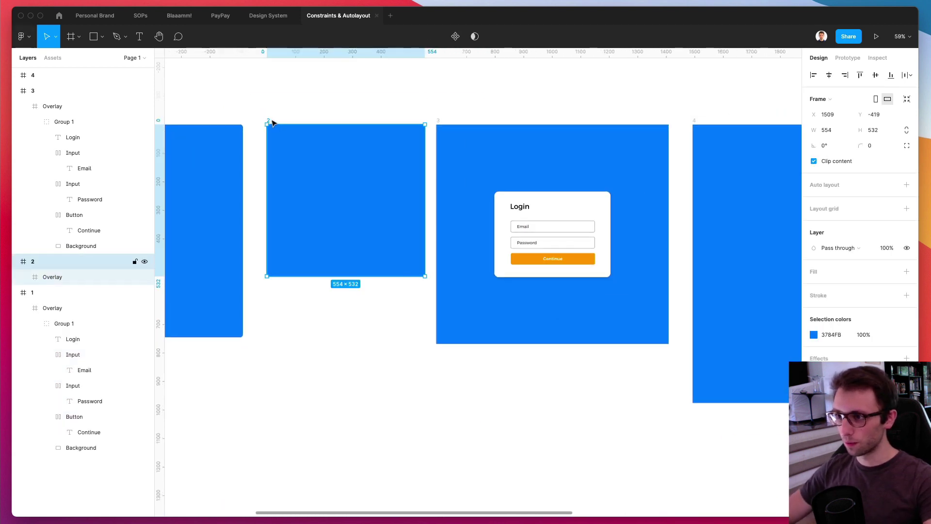
key("Delete")
scroll(582, 121, "right", 3)
left_click(590, 119)
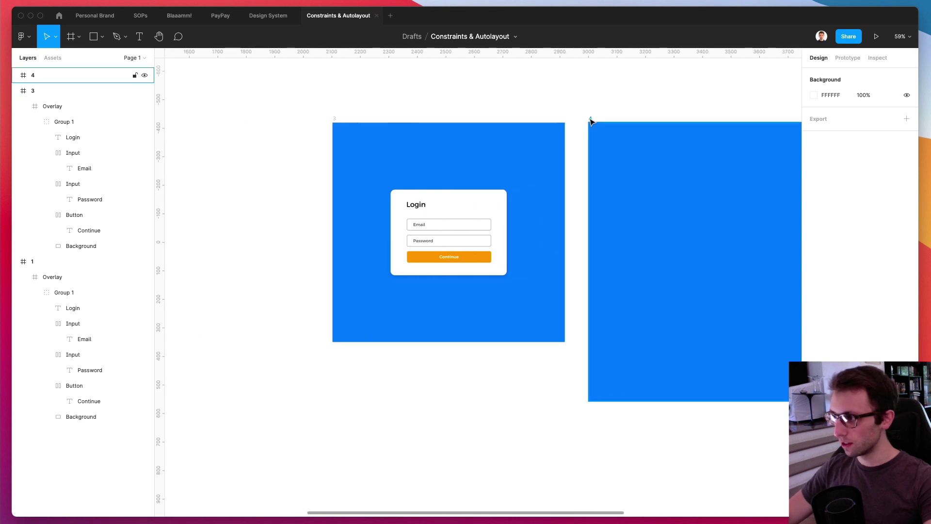
key("Delete")
Widen frame 3 to 1249 wide and move it further right on the canvas
left_click(338, 125)
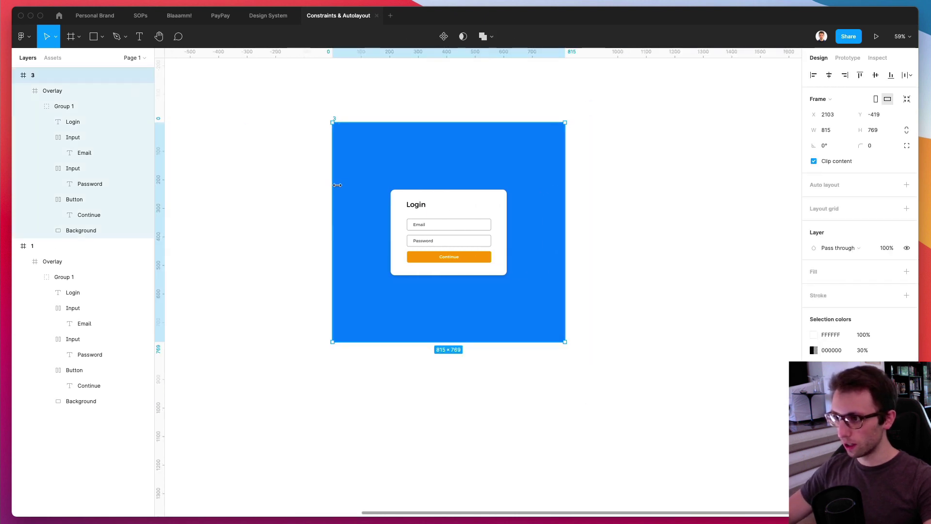
left_click_drag(332, 146, 270, 146)
scroll(425, 166, "right", 4)
scroll(345, 189, "left", 3)
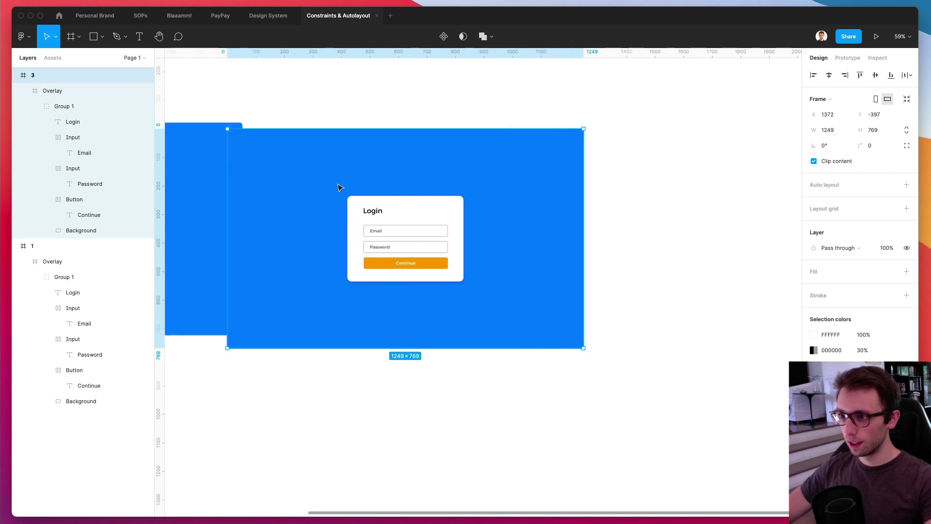
left_click_drag(499, 187, 618, 179)
scroll(617, 178, "right", 6)
scroll(617, 179, "up", 5)
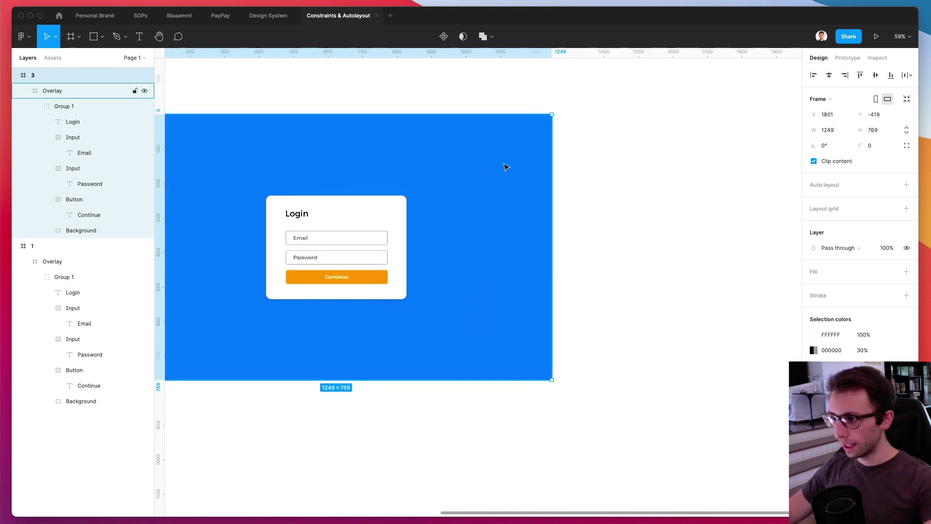
scroll(610, 161, "left", 3)
scroll(612, 163, "left", 1)
scroll(611, 163, "up", 1)
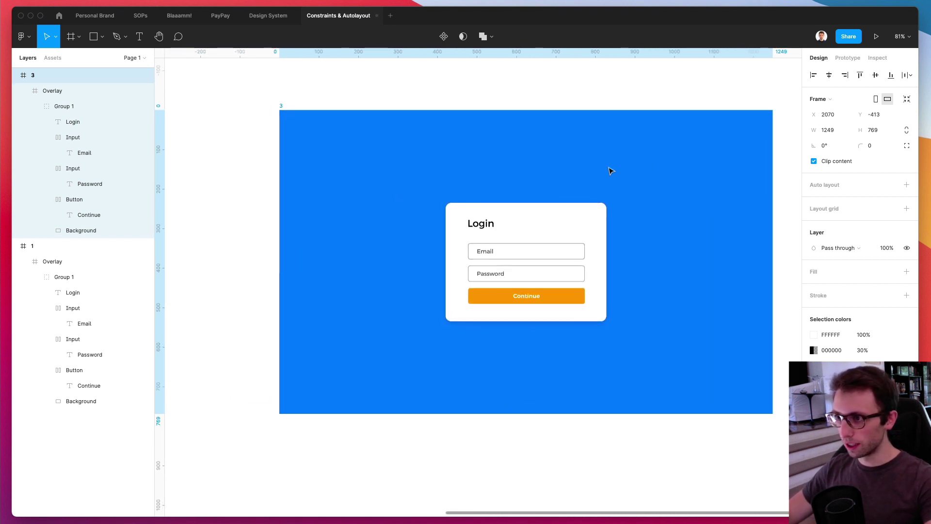
Add auto layout to the login card group, making Frame 1 stacked vertically with 23 spacing
left_click(512, 214)
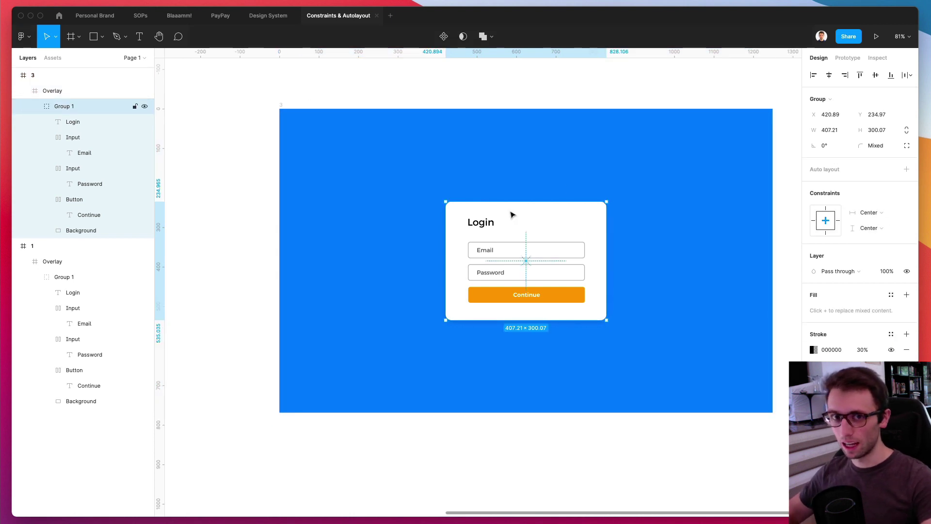
scroll(513, 218, "up", 1)
scroll(513, 222, "left", 1)
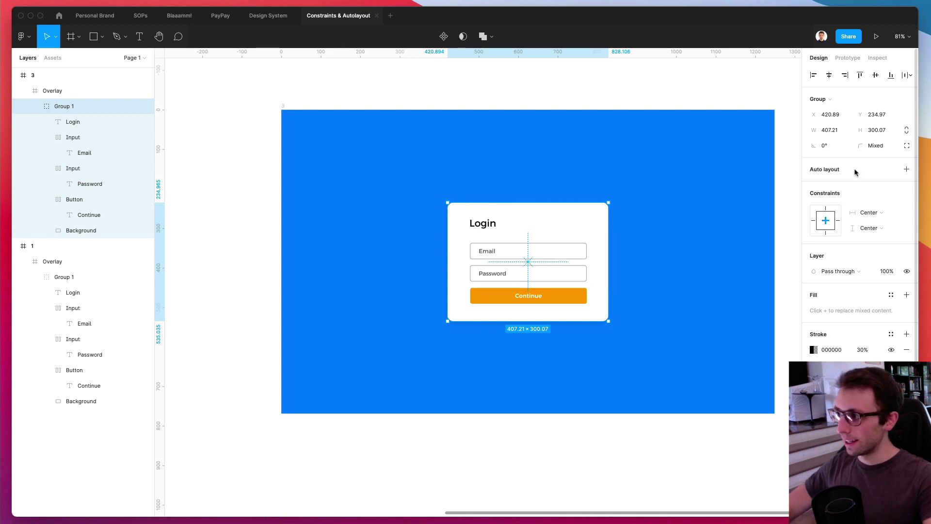
scroll(536, 165, "up", 3)
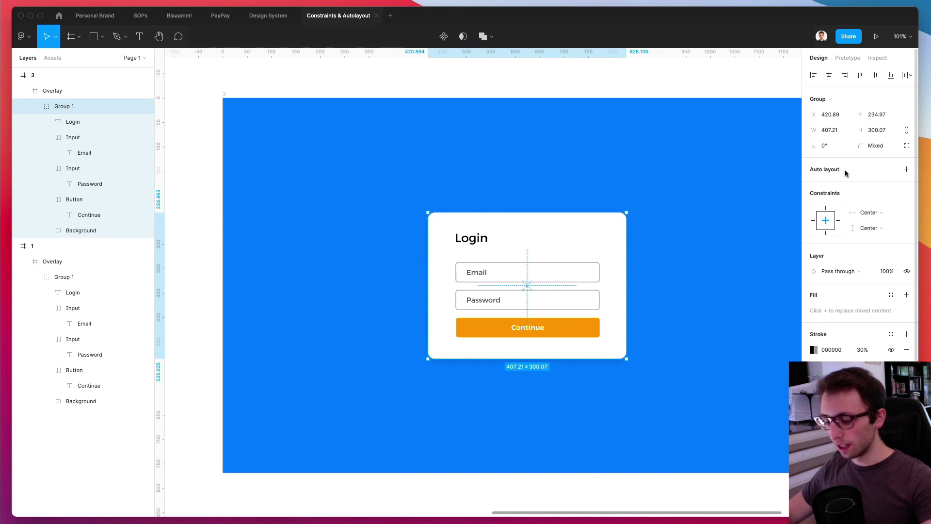
left_click(905, 169)
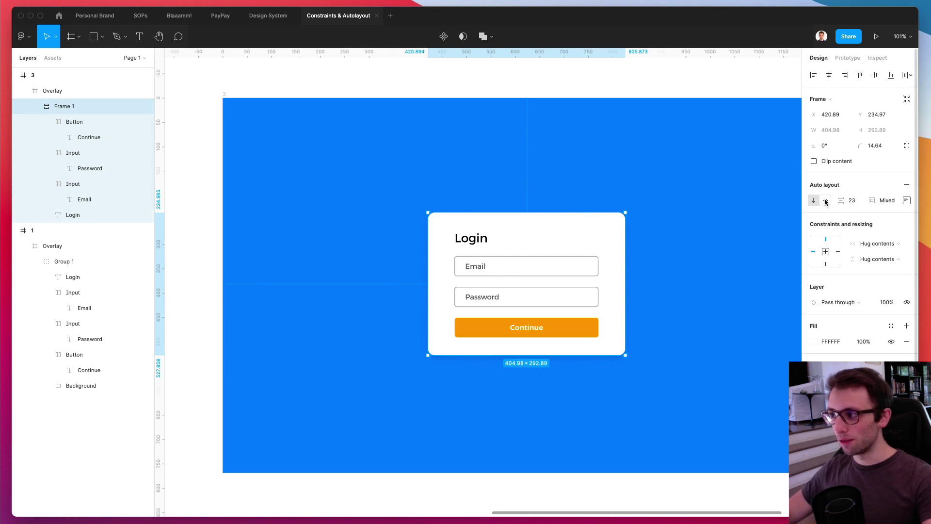
scroll(604, 214, "right", 1)
scroll(604, 215, "right", 1)
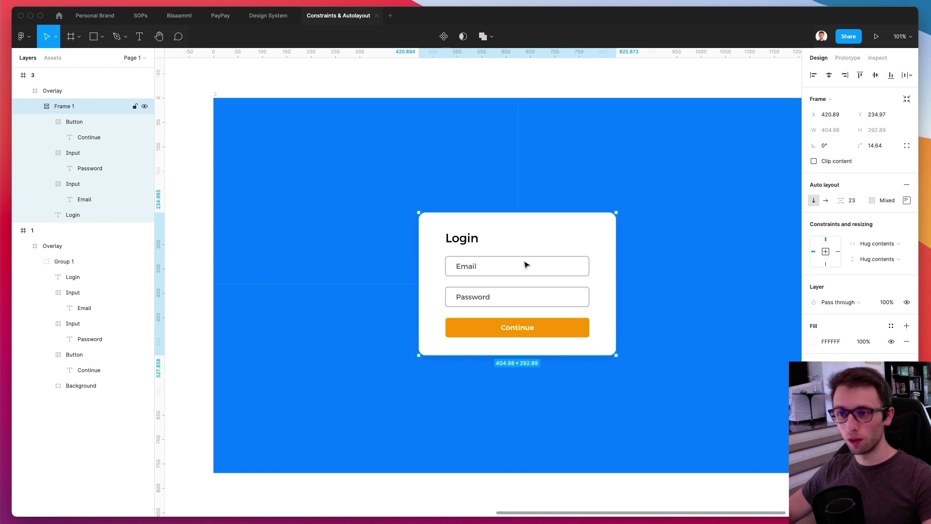
scroll(525, 265, "right", 5)
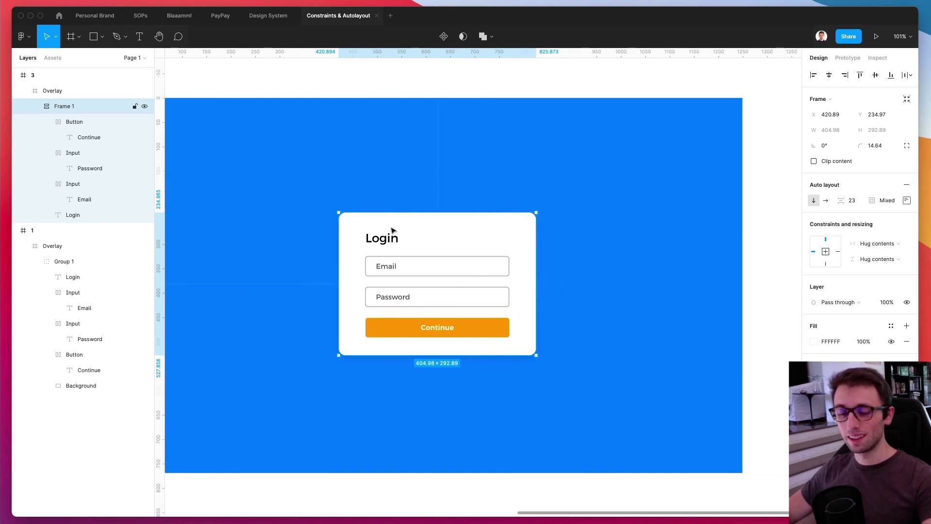
scroll(395, 229, "left", 2)
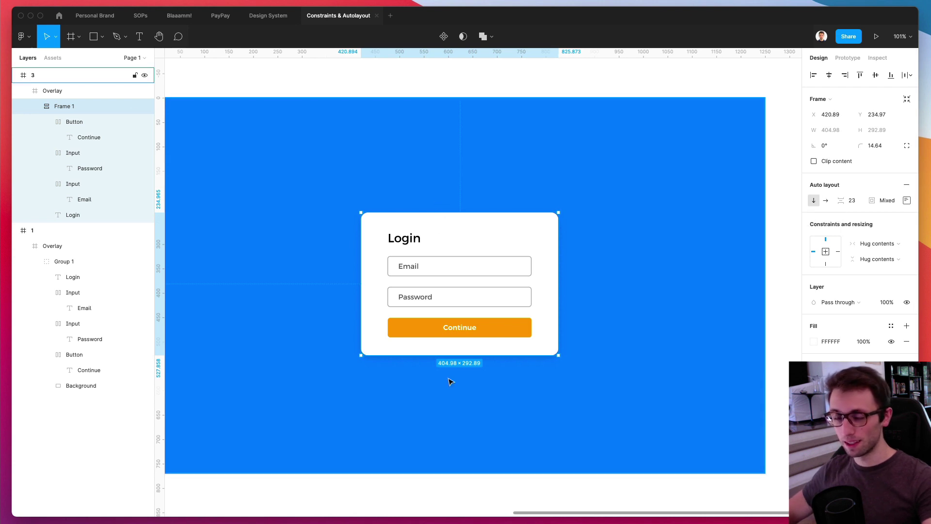
left_click(825, 200)
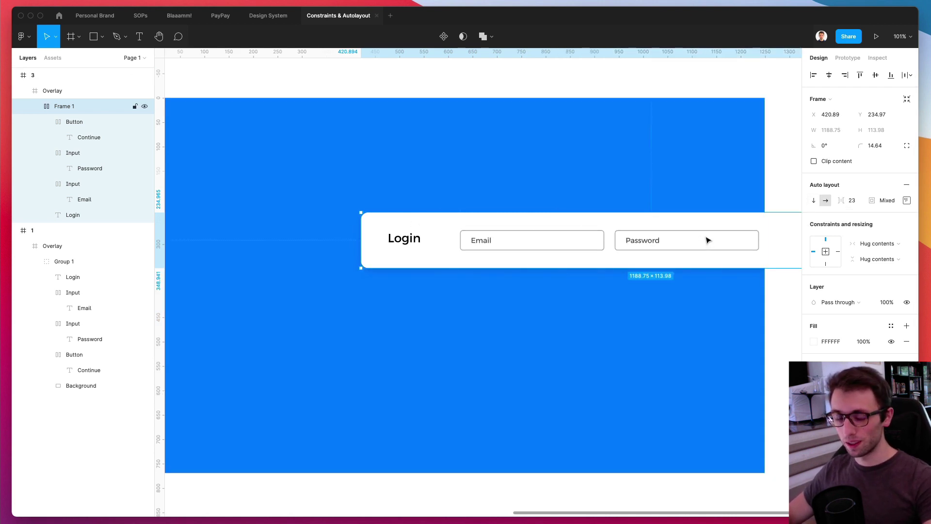
left_click(814, 200)
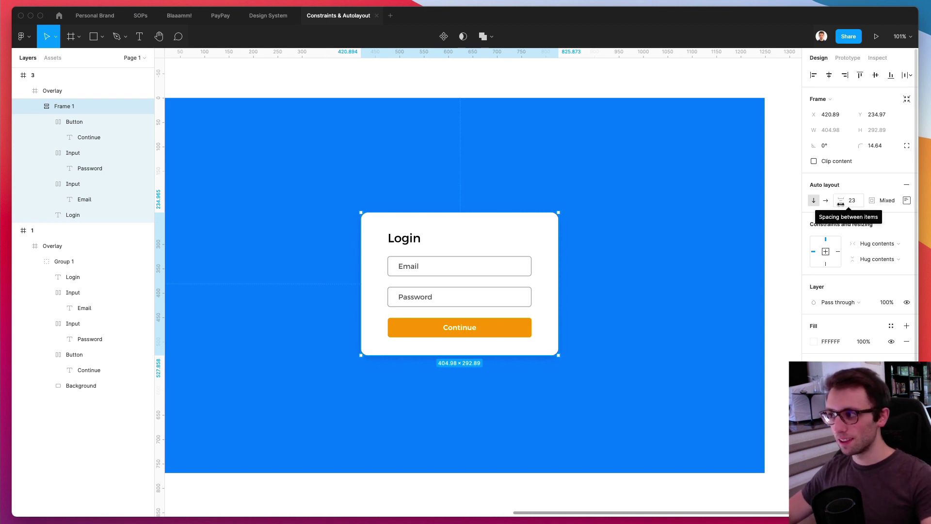
Return the card's item spacing to 23 and set its padding to 40
left_click_drag(840, 204, 907, 202)
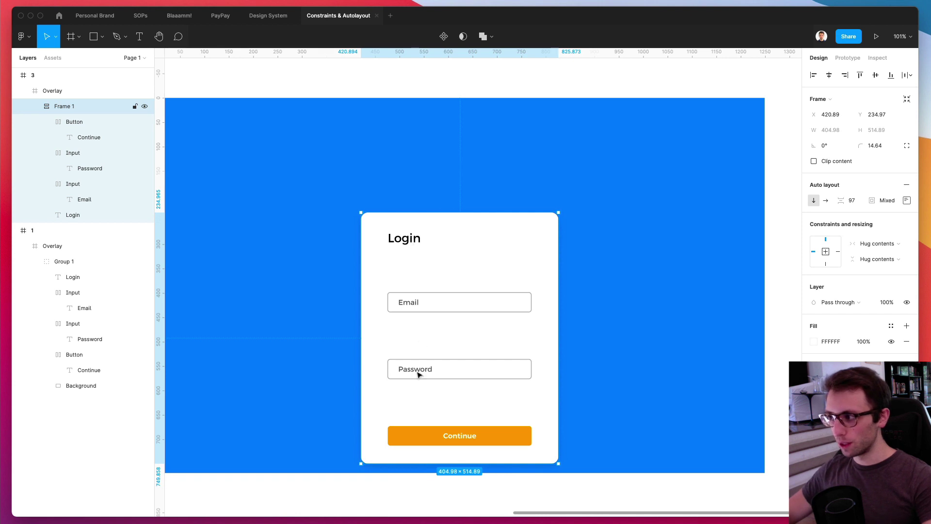
left_click_drag(435, 353, 437, 321)
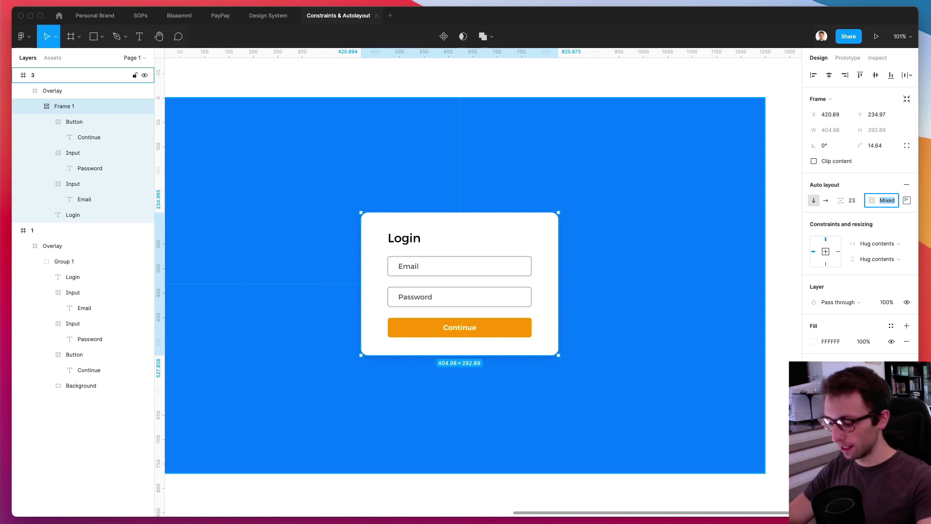
type("40")
key("Return")
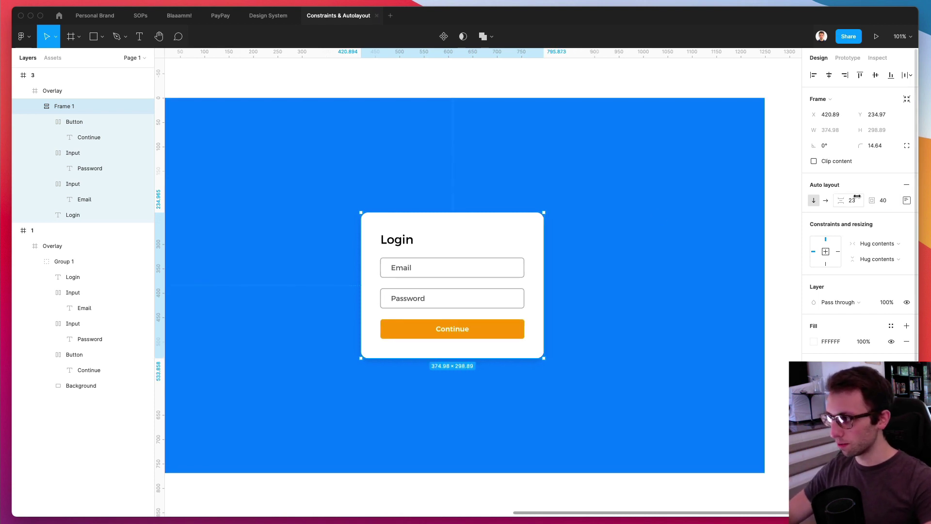
left_click_drag(865, 200, 31, 197)
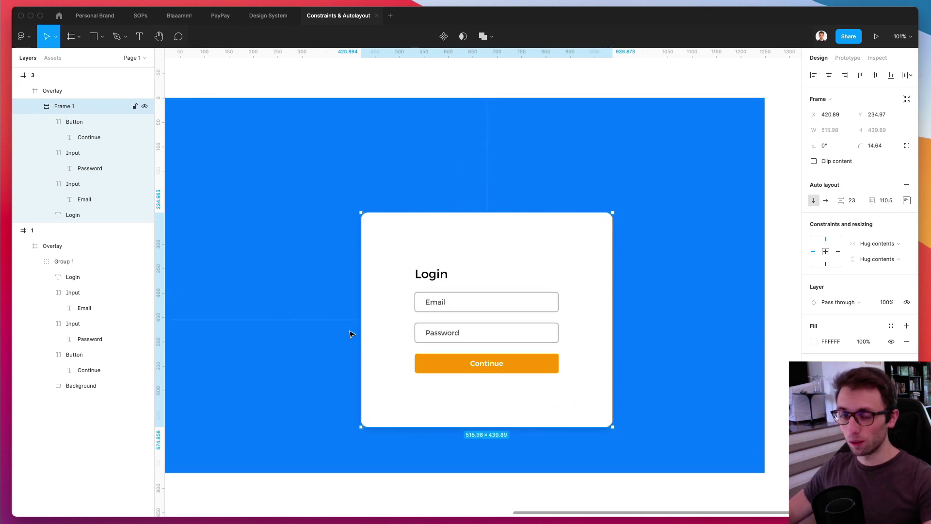
scroll(454, 257, "right", 1)
key("ctrl+z")
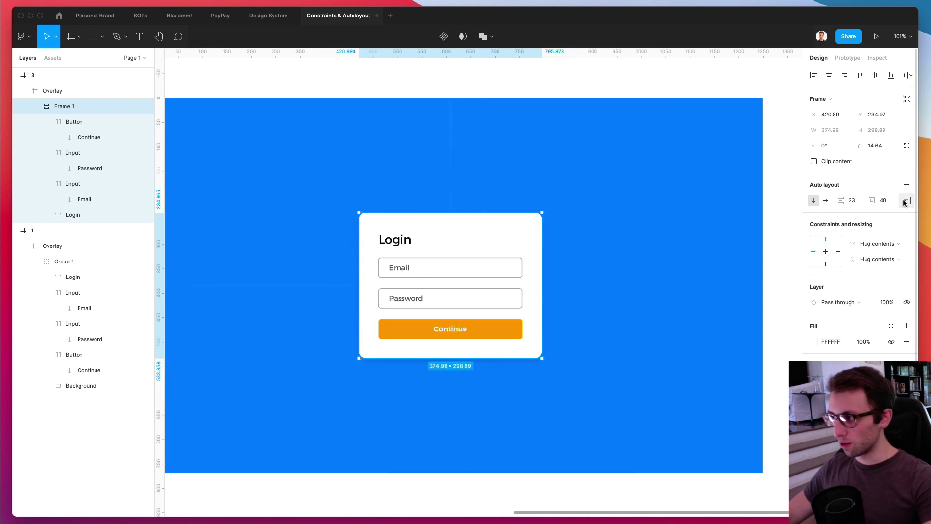
Increase the card's padding to 72.5 and align its items to the left
left_click_drag(871, 201, 902, 200)
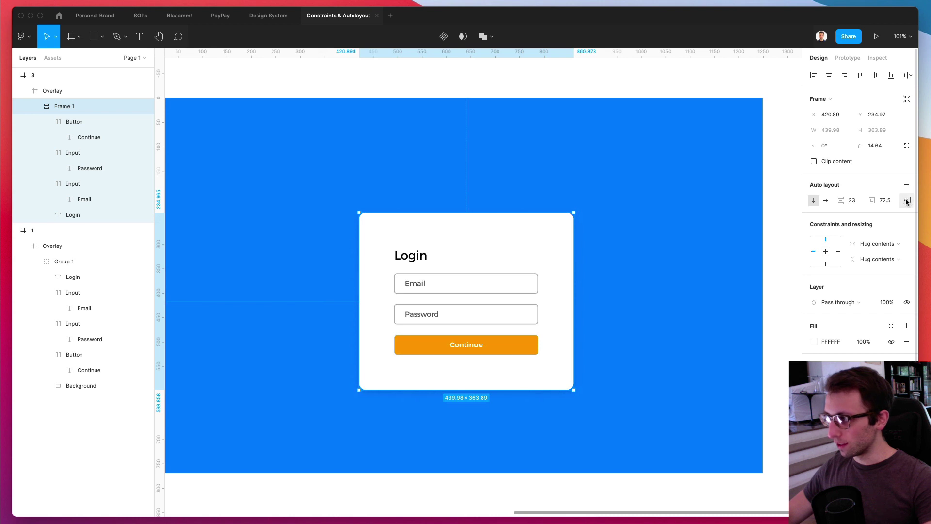
left_click(907, 200)
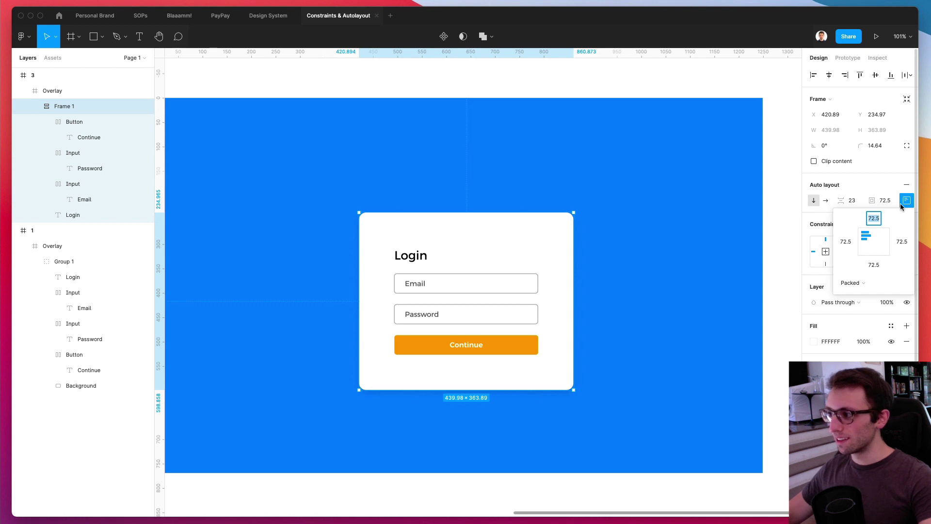
left_click(875, 241)
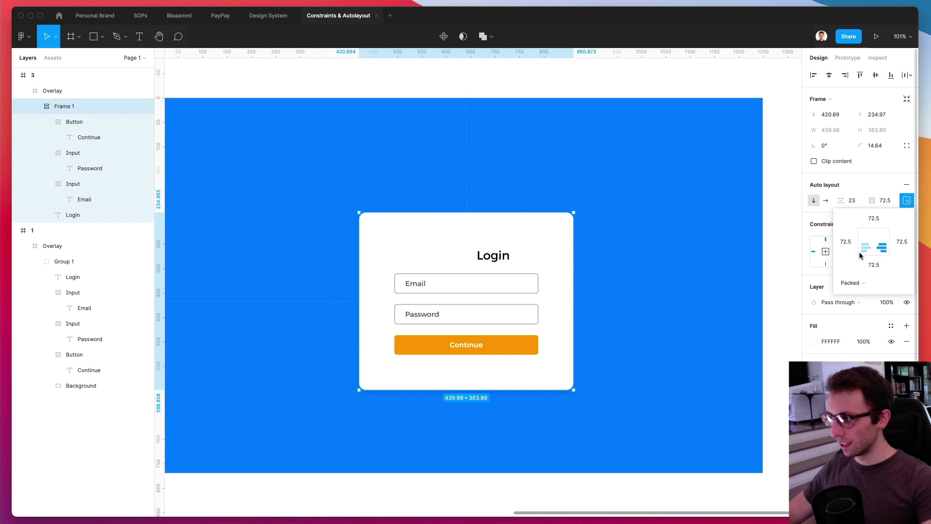
left_click(865, 247)
left_click(461, 160)
scroll(461, 160, "down", 5)
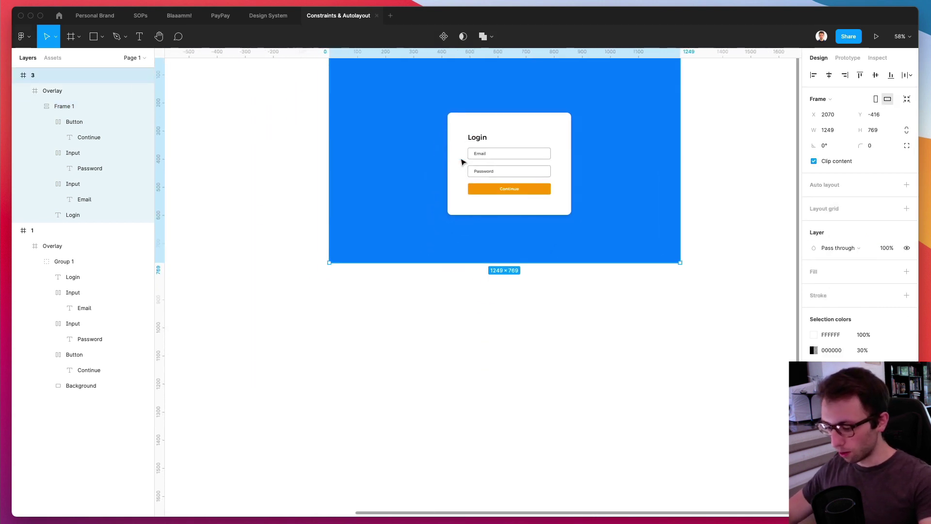
Draw a square below the frame and a smaller copy of it
key("r")
mouse_move(382, 290)
left_mouse_down()
mouse_move(501, 405)
mouse_move(467, 372)
mouse_move(449, 394)
left_mouse_up()
left_click_drag(480, 311, 408, 313)
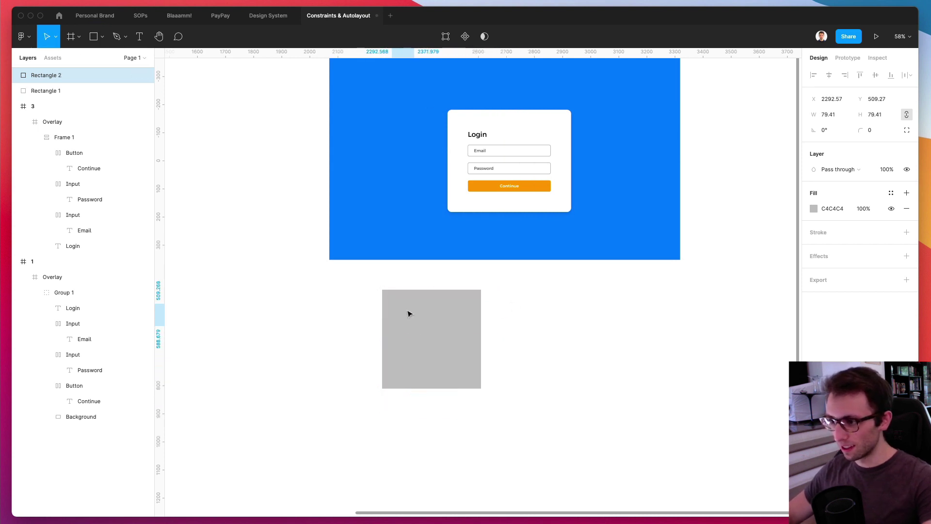
Colour the small square with the Continue button's orange and the large one with the frame's blue
key("i")
left_click(487, 189)
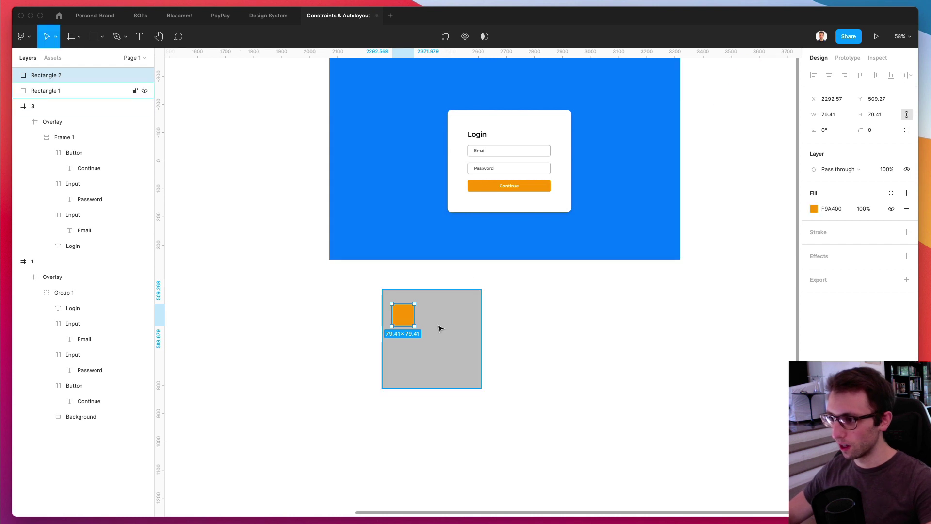
scroll(433, 324, "up", 3)
left_click(433, 325)
scroll(432, 316, "up", 3)
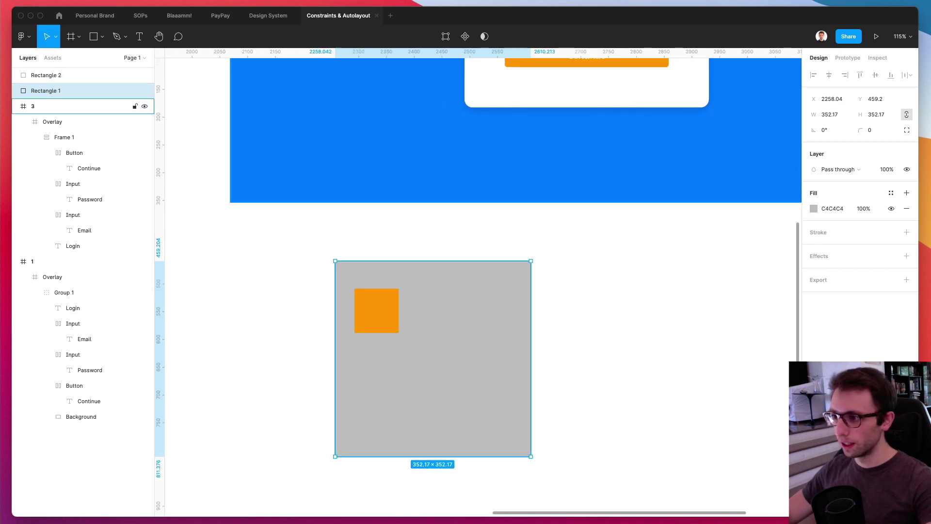
key("i")
left_click(455, 200)
Enlarge the orange square to about 129 px and select both squares
left_click_drag(323, 240, 476, 386)
key("Escape")
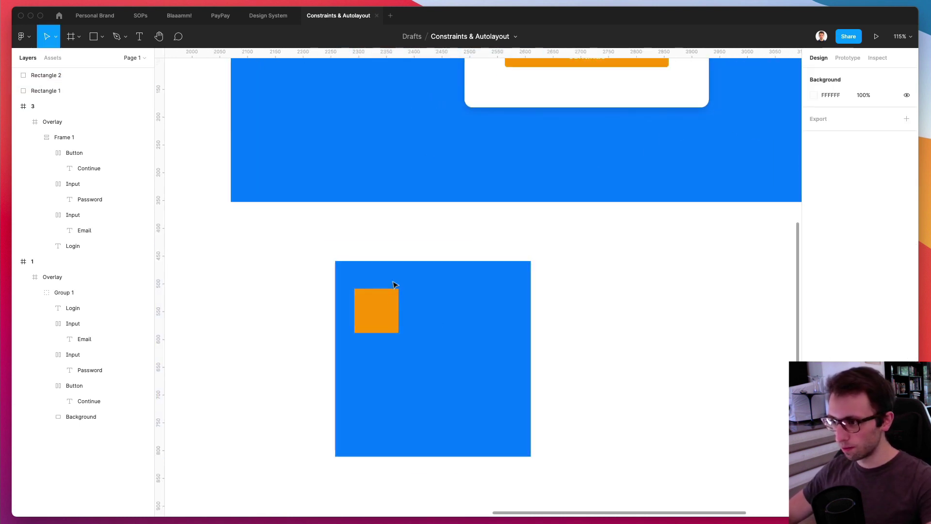
left_click(386, 290)
mouse_move(385, 284)
left_mouse_down()
mouse_move(383, 274)
mouse_move(388, 289)
left_mouse_up()
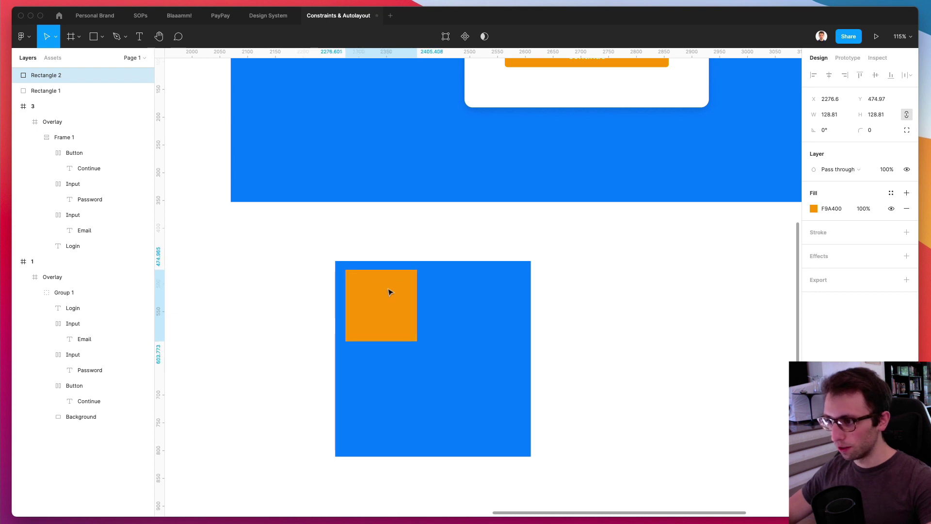
left_click_drag(315, 233, 471, 374)
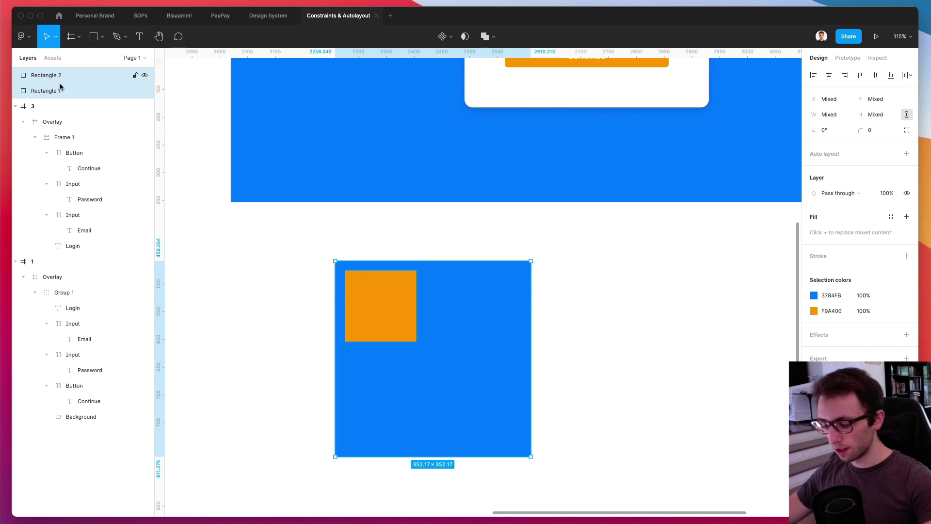
Wrap both squares in an auto-layout Frame 2 sized about 422 × 352
key("shift+a")
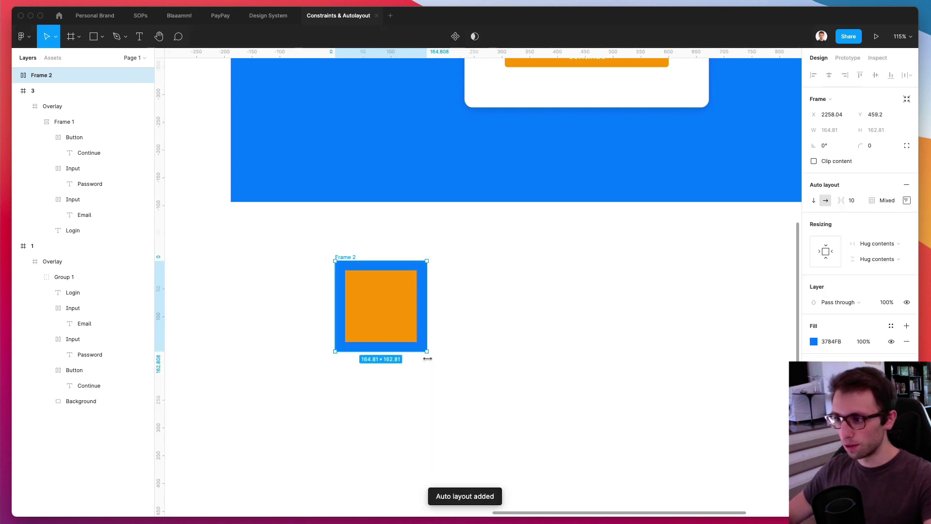
left_click_drag(428, 351, 571, 457)
scroll(437, 322, "down", 1)
scroll(437, 322, "up", 3)
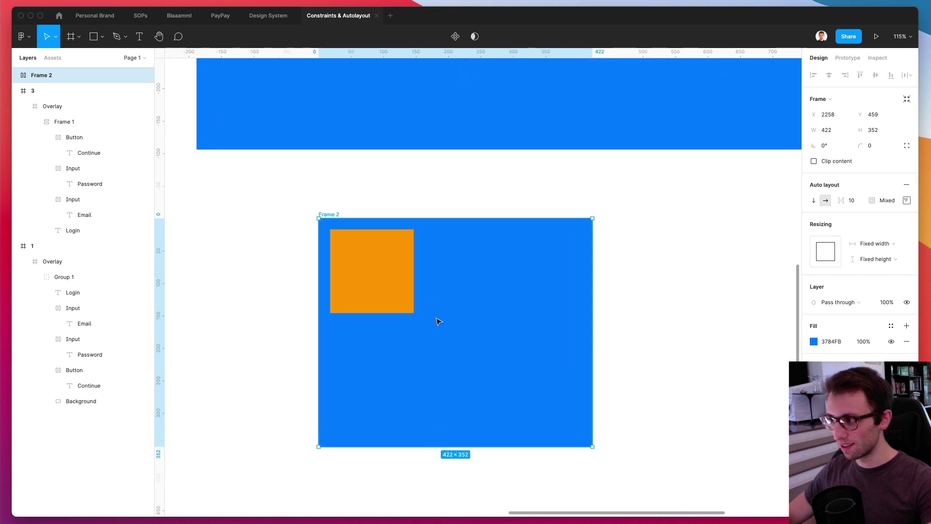
Try each alignment cell for the orange square, ending at bottom left
left_click(906, 200)
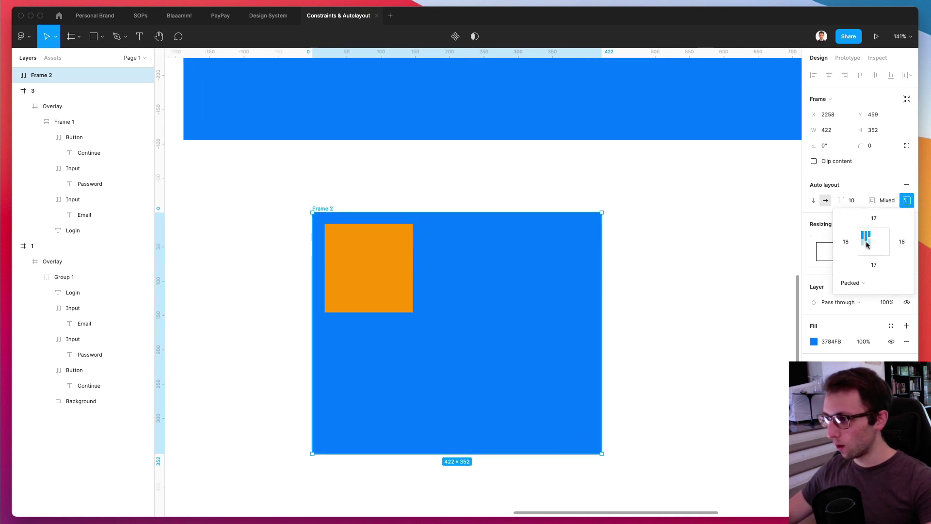
left_click(865, 241)
left_click(874, 242)
left_click(874, 234)
left_click(883, 235)
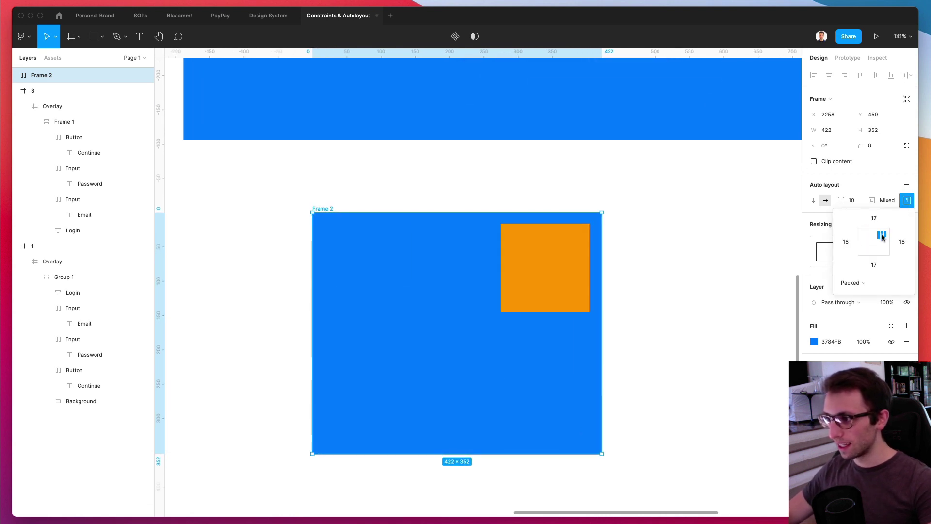
left_click(882, 242)
left_click(883, 249)
left_click(874, 249)
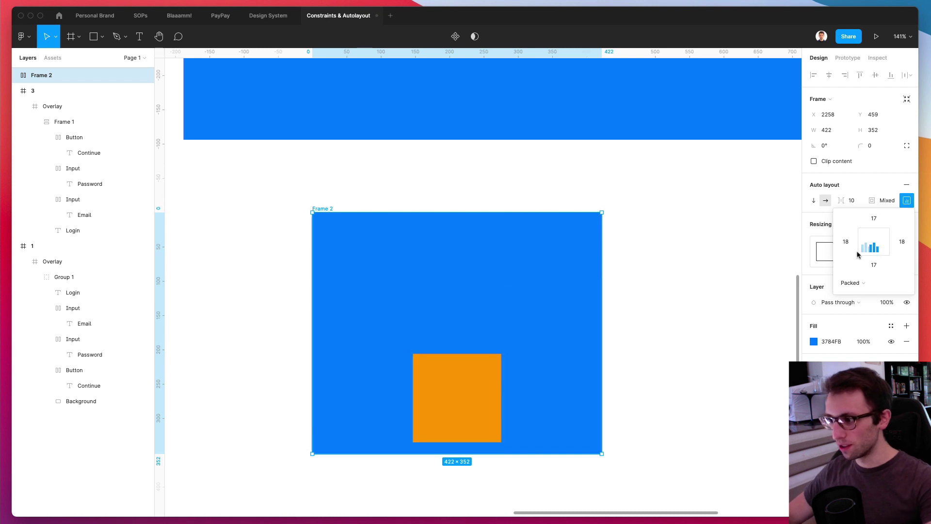
left_click(864, 248)
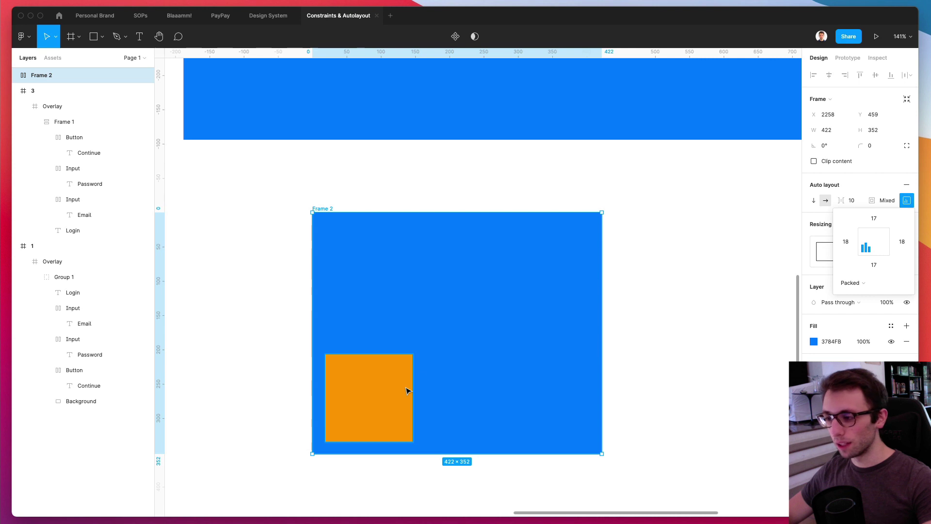
Set bottom padding to 87, left padding to 78, and spacing to Space between
left_click(874, 265)
key("shift+Up")
key("shift+Up")
key("shift+Up")
key("shift+Up")
key("shift+Up")
key("shift+Up")
key("shift+Up")
key("shift+Up")
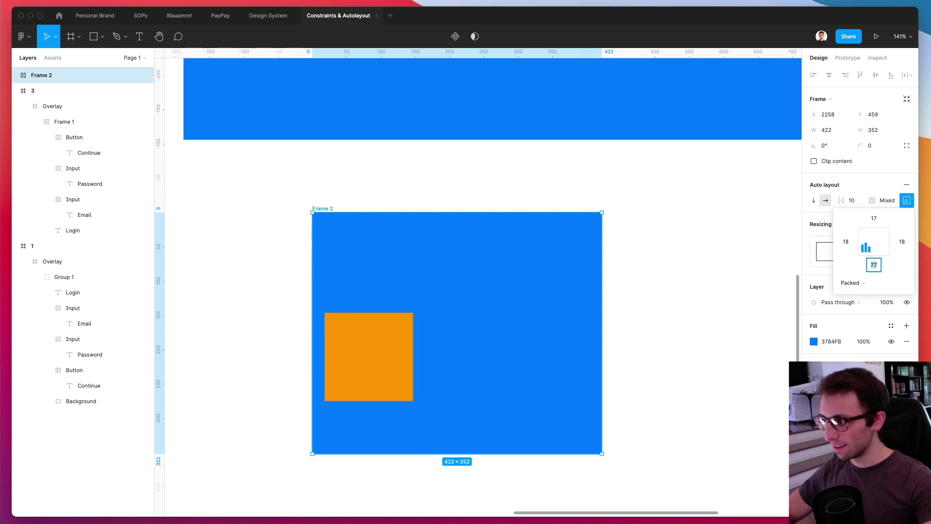
key("shift+Down")
key("shift+Down")
key("shift+Down")
key("shift+Down")
key("shift+Down")
key("shift+Down")
key("shift+Up")
key("shift+Up")
key("shift+Up")
key("shift+Up")
key("shift+Up")
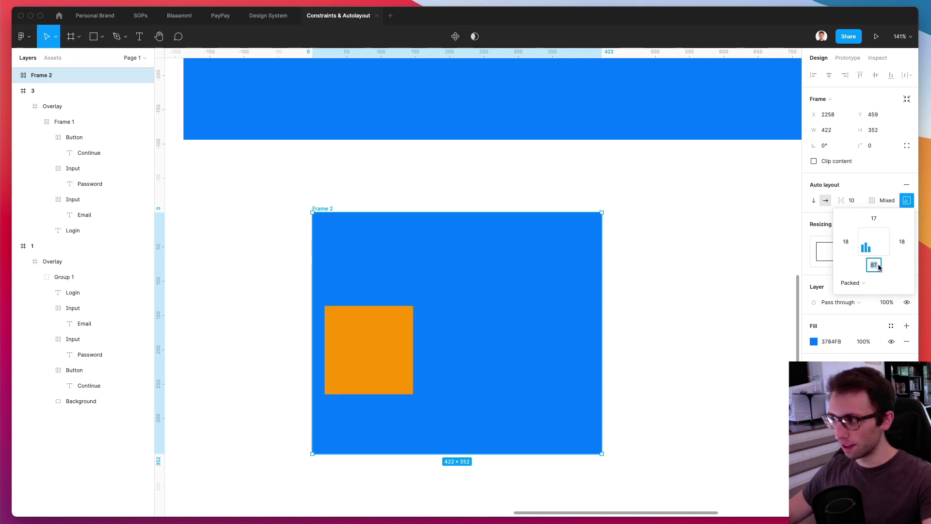
left_click(845, 241)
key("shift+Up")
key("shift+Up")
key("shift+Up")
key("shift+Up")
key("shift+Up")
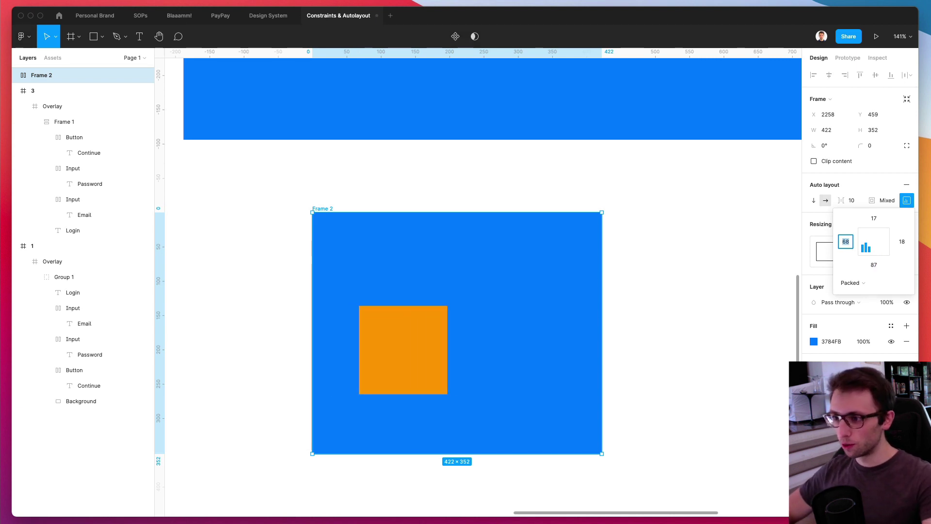
key("shift+Up")
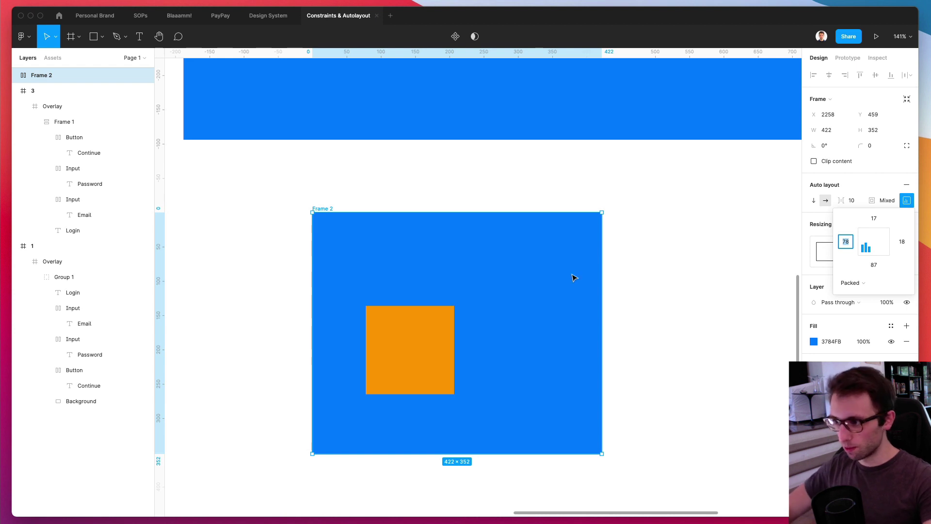
left_click(850, 282)
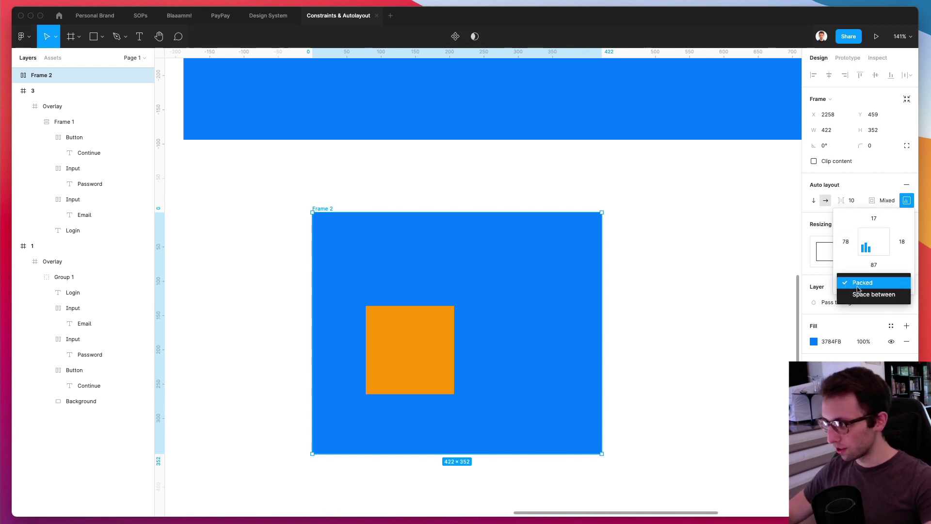
left_click(855, 293)
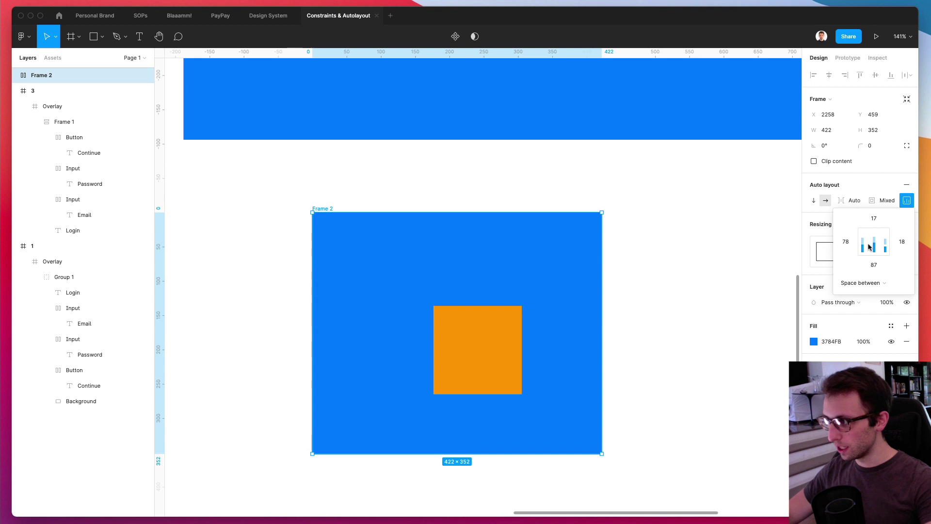
Paste two more orange squares into Frame 2 and widen it to 635
left_click(447, 339)
key("super+v")
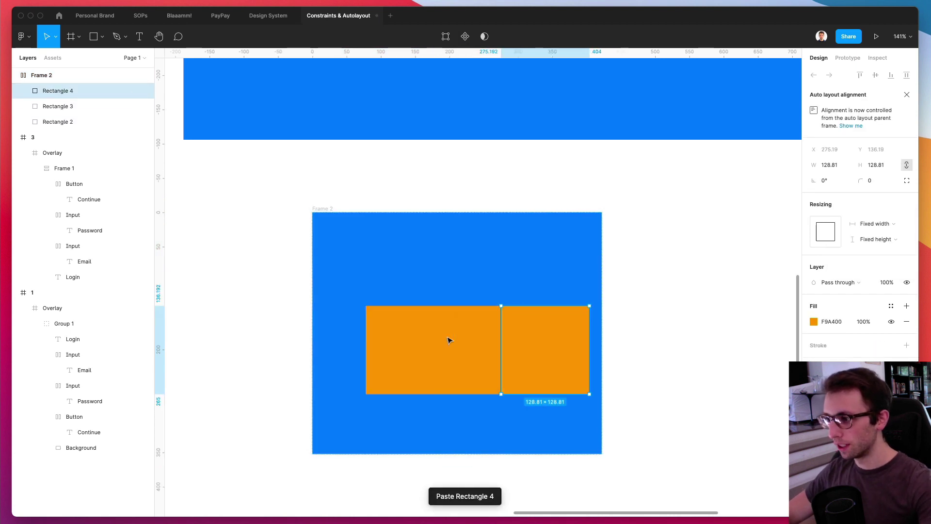
key("super+v")
left_click(399, 202)
left_click(312, 210)
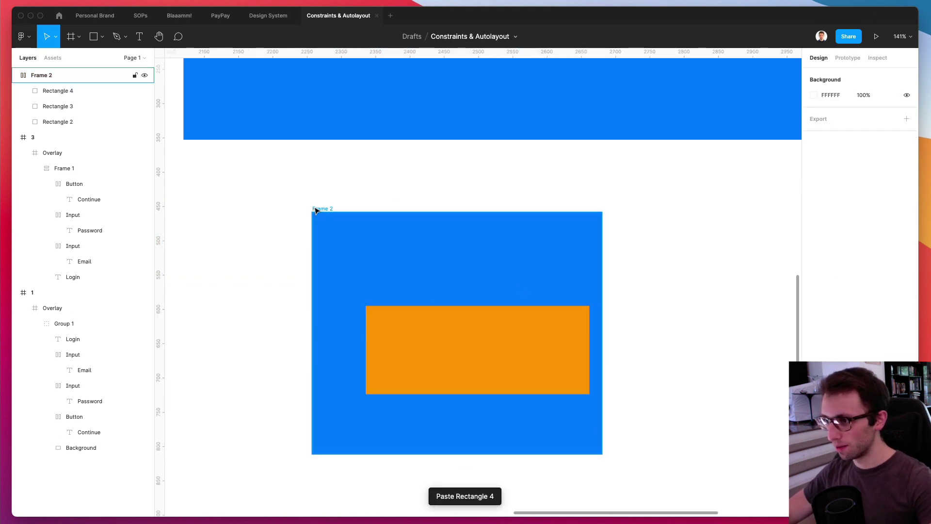
left_click_drag(601, 315, 748, 315)
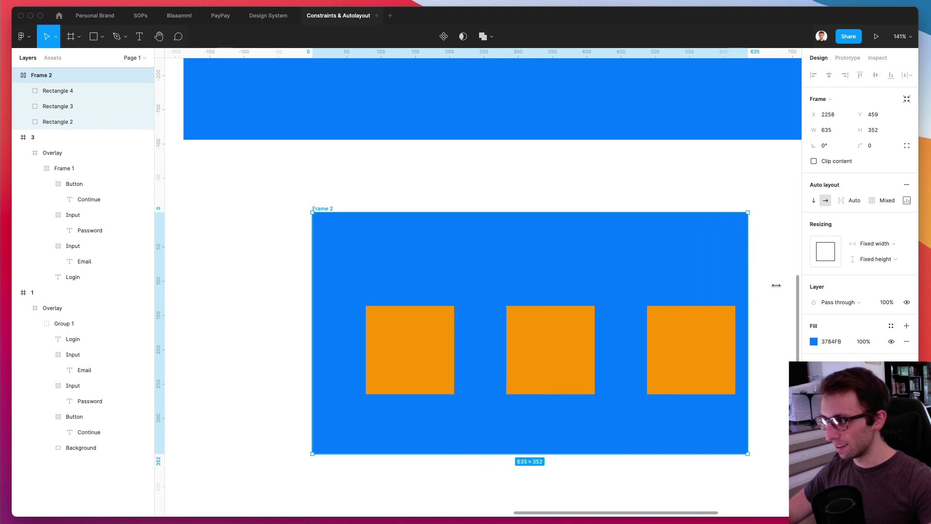
Switch Frame 2's spacing mode to Packed so the squares sit 10 apart
left_click(906, 200)
left_click(867, 282)
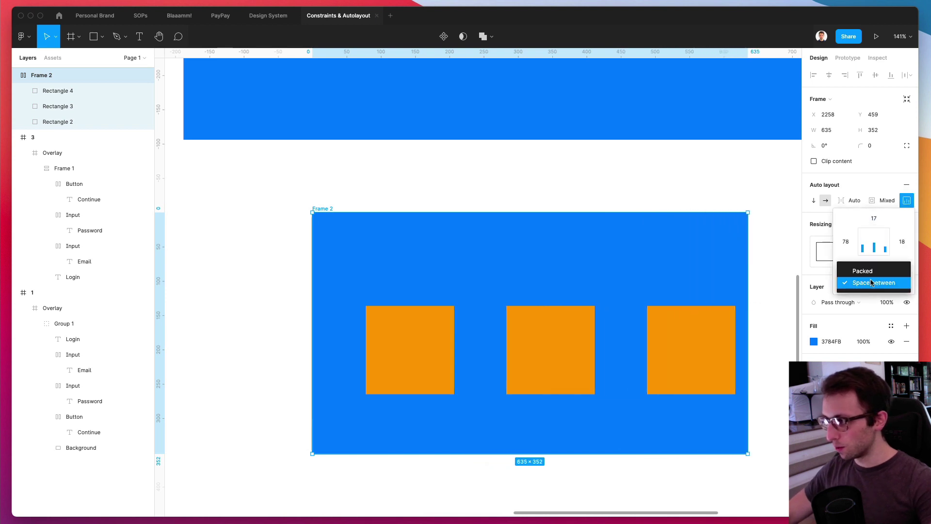
left_click(871, 270)
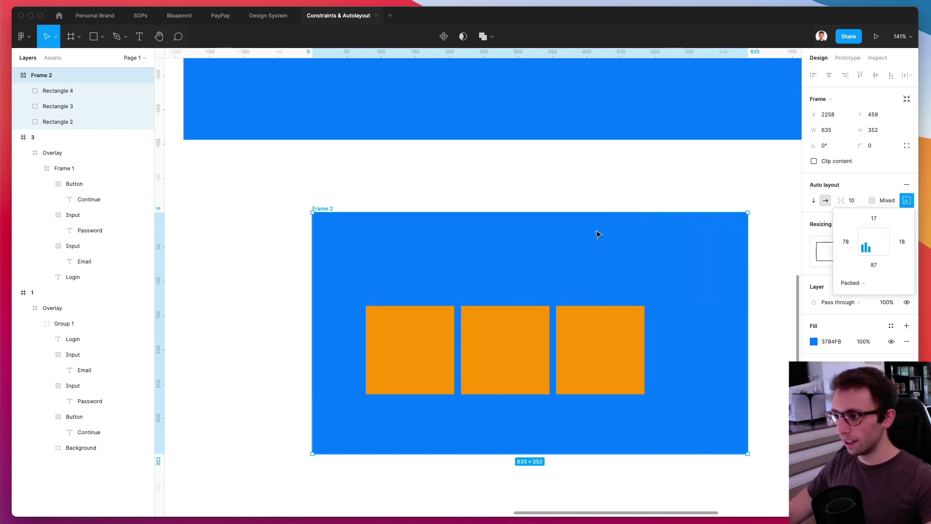
scroll(596, 235, "down", 2)
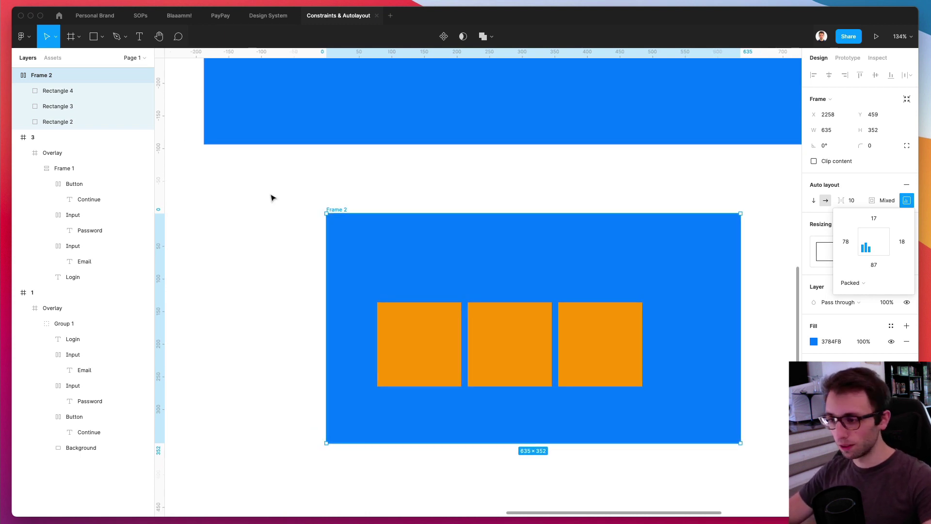
Delete Frame 2 and paste two extra Email fields into the login card
key("Delete")
scroll(453, 250, "up", 5)
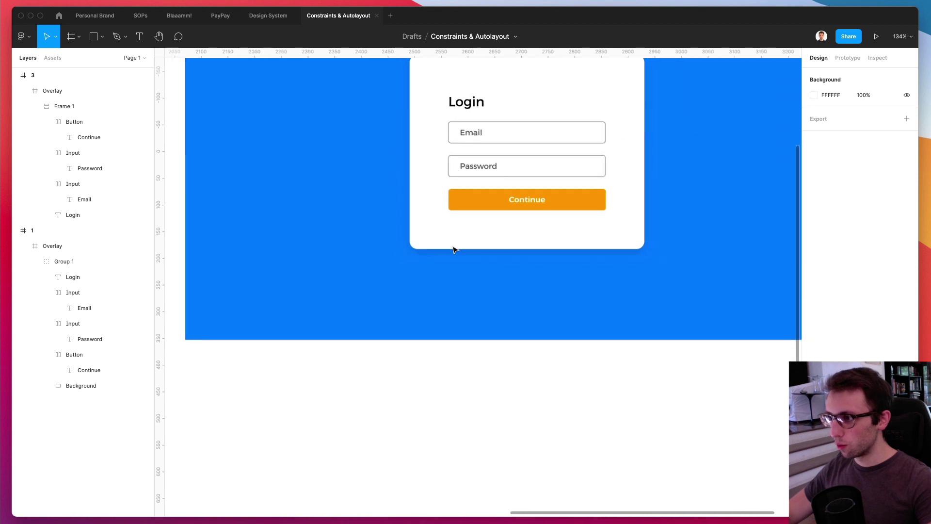
scroll(453, 250, "up", 5)
left_click(509, 241)
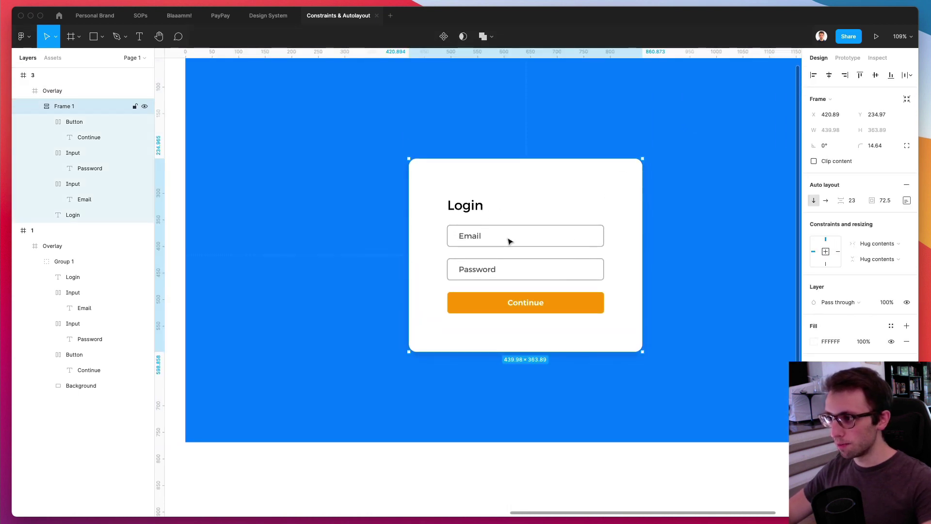
left_click(509, 241)
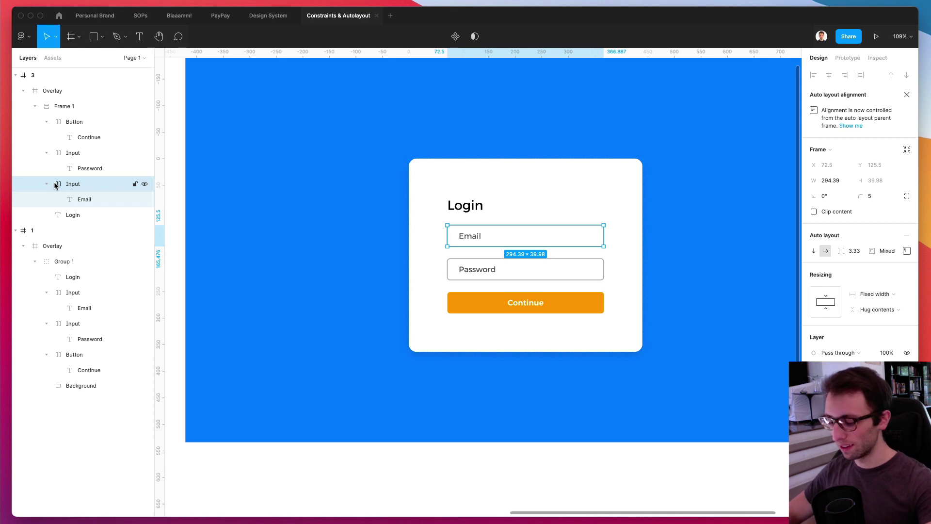
key("ctrl+v")
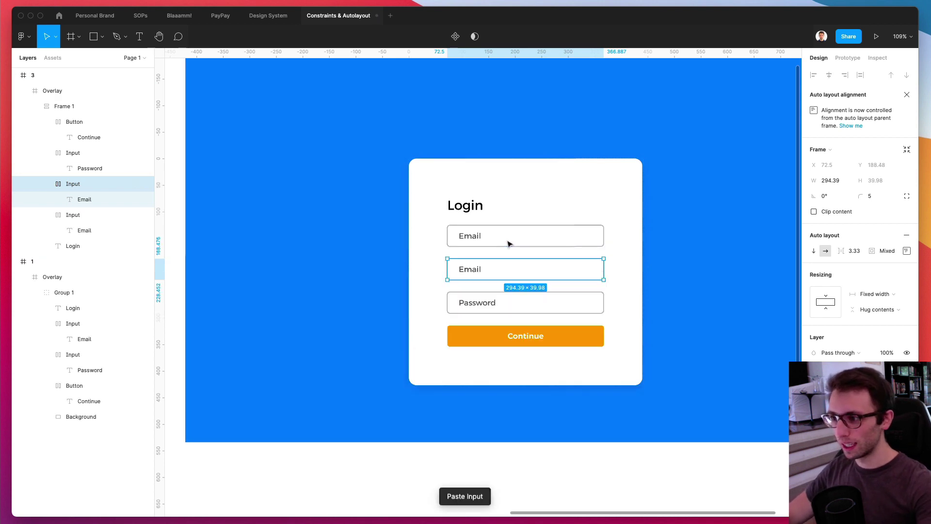
key("super+v")
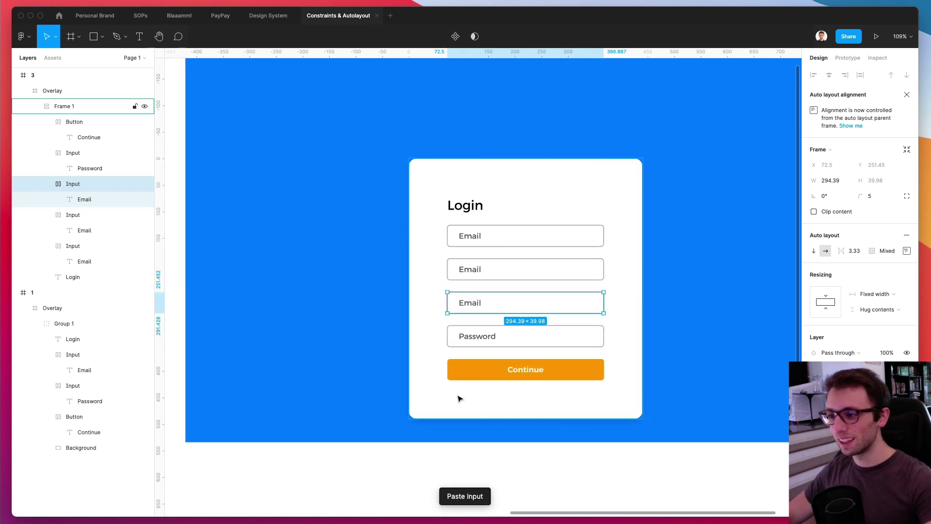
Copy the Continue button into a second Continue button, then select the login card
left_click(536, 368)
key("super+c")
key("super+v")
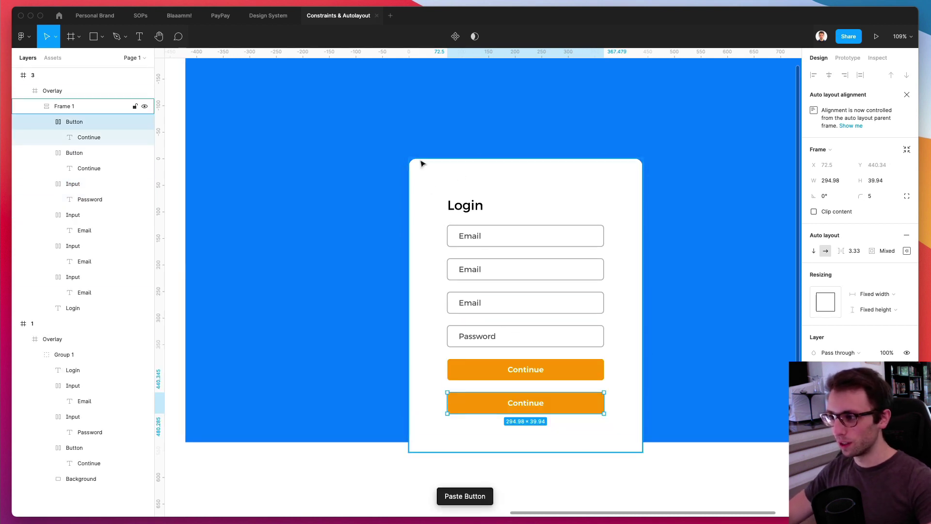
left_click(530, 286)
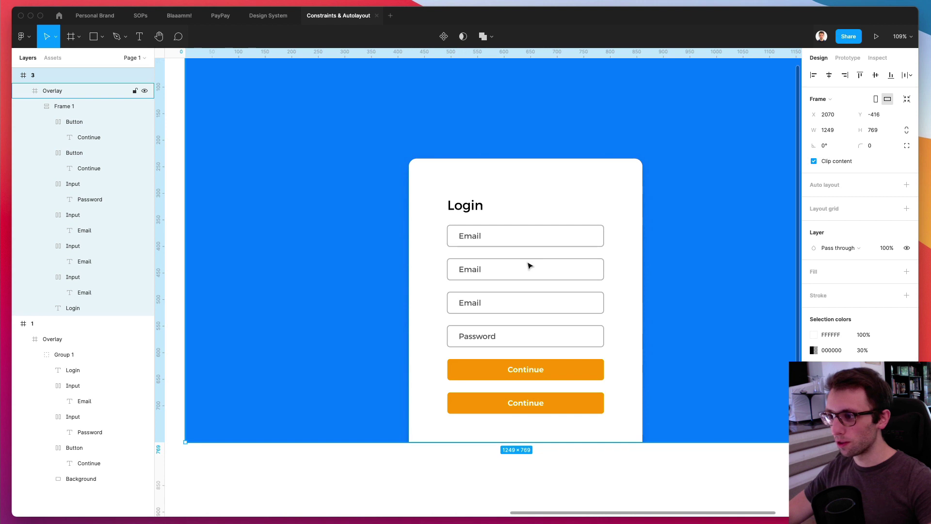
left_click(544, 289)
Snap the login card to the centre of the blue Overlay frame and deselect everything
left_click_drag(544, 289, 534, 227)
scroll(534, 210, "down", 5)
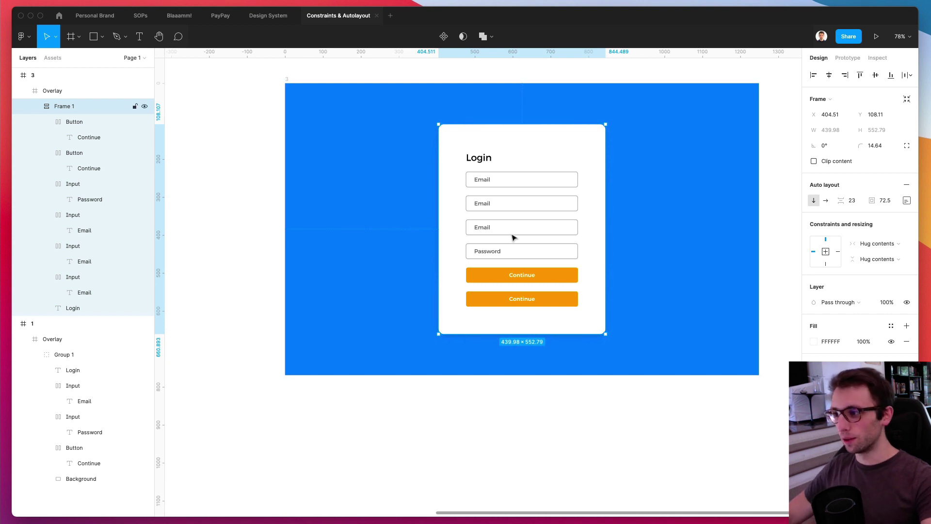
scroll(514, 238, "down", 5)
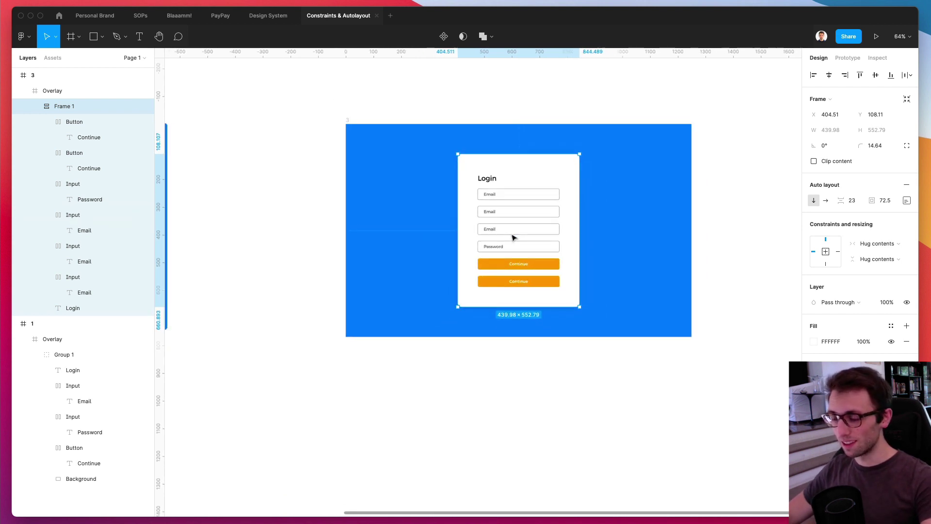
scroll(514, 238, "up", 5)
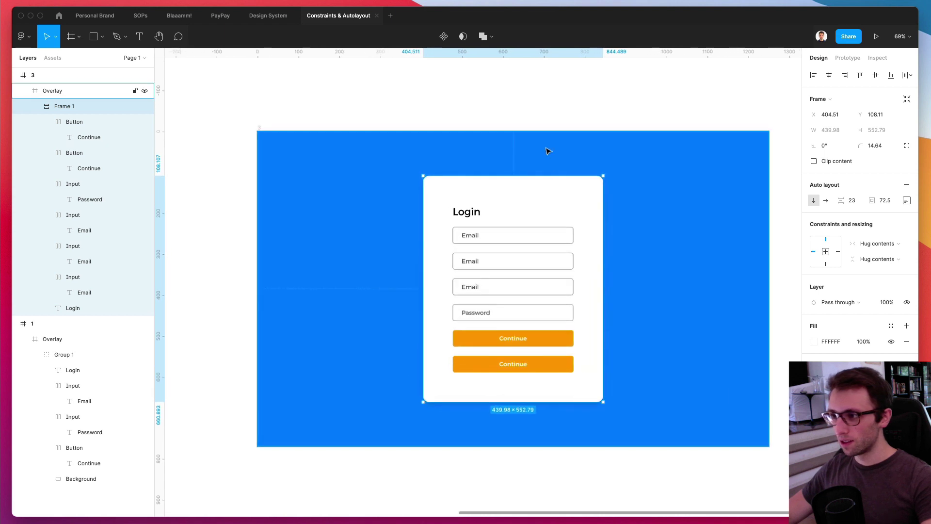
left_click(536, 111)
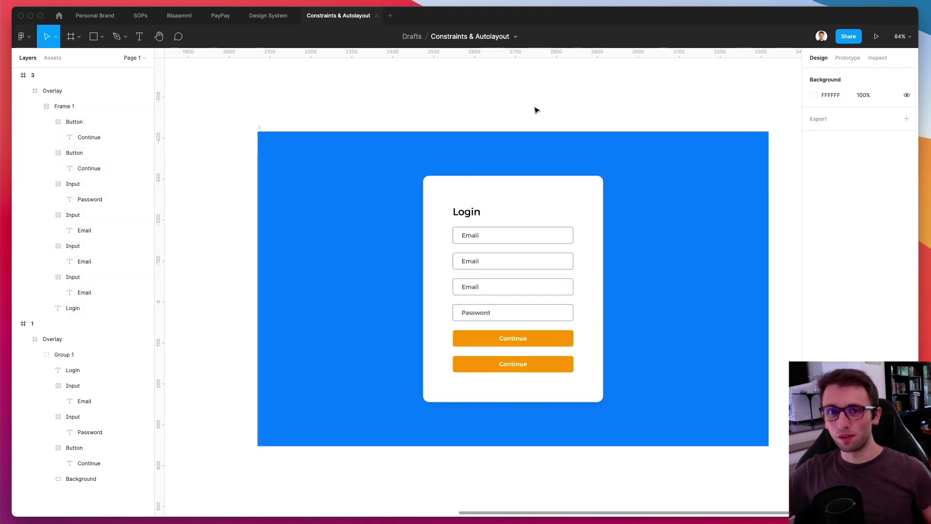